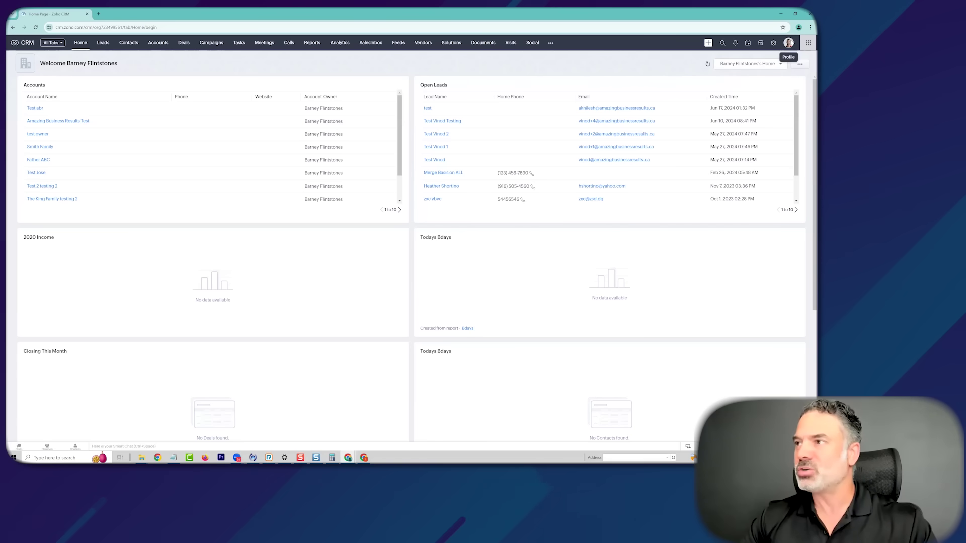
Load the new CRM interface using 'Try new version' from the profile panel
click(789, 43)
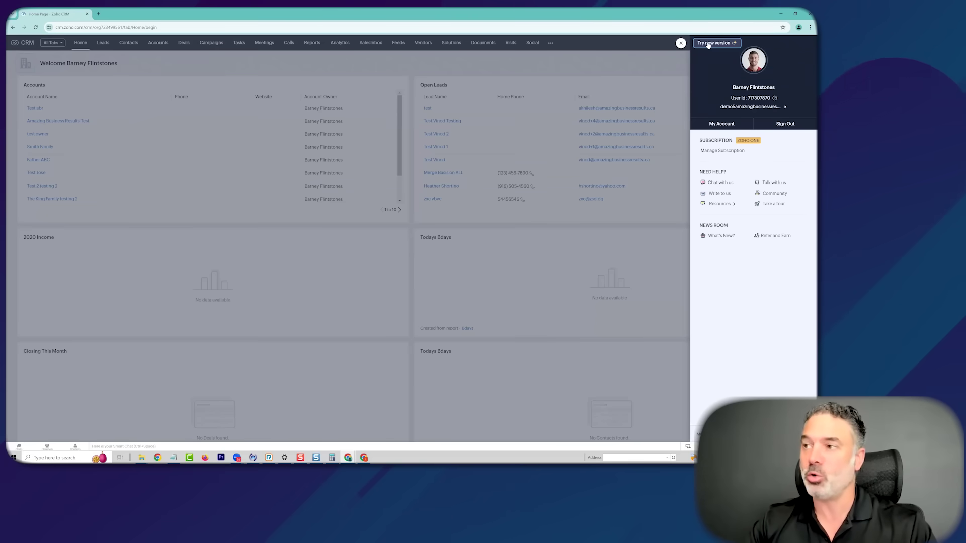
click(708, 44)
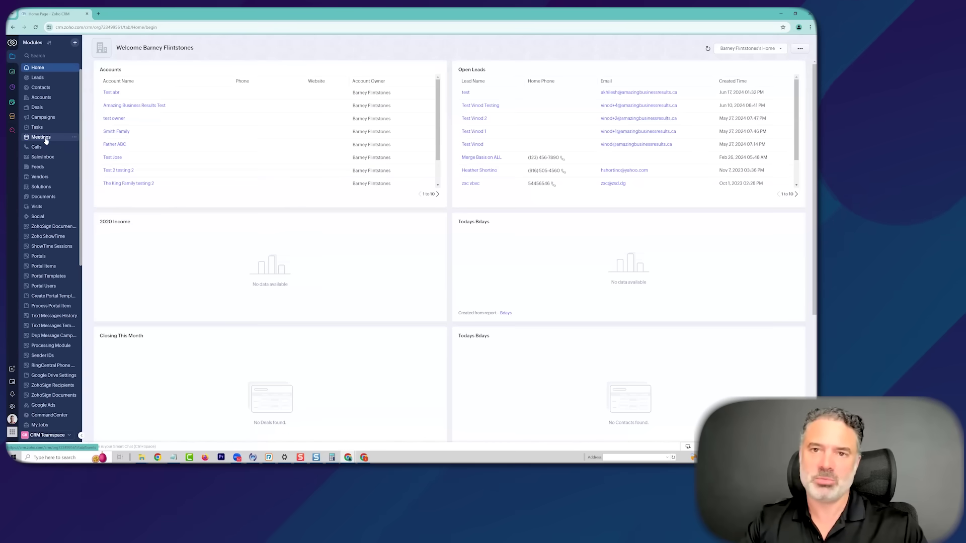
Drag Leads further down the module list in Manage Modules
click(49, 44)
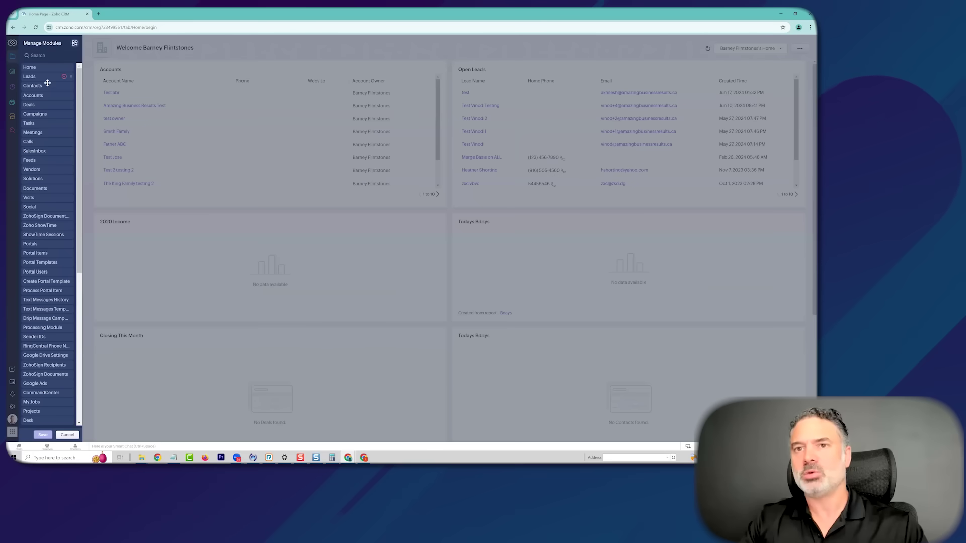
drag(35, 77, 41, 113)
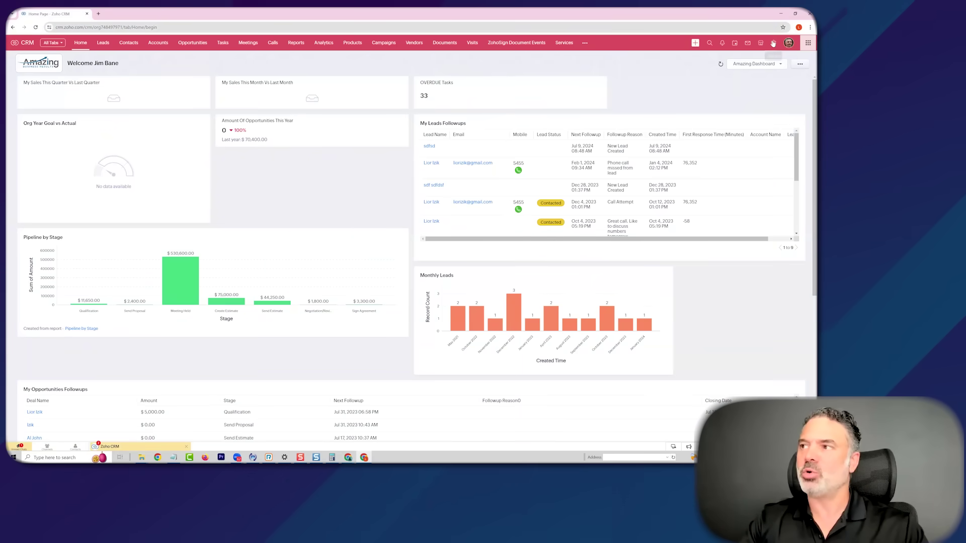
In Setup's Organize Modules, drag Tasks up below Leads, then cancel without saving
click(774, 43)
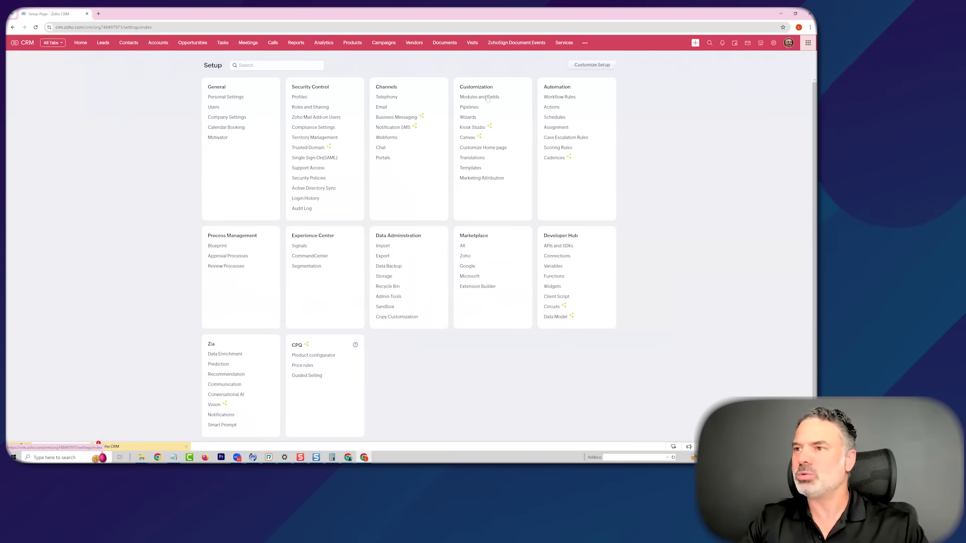
click(486, 98)
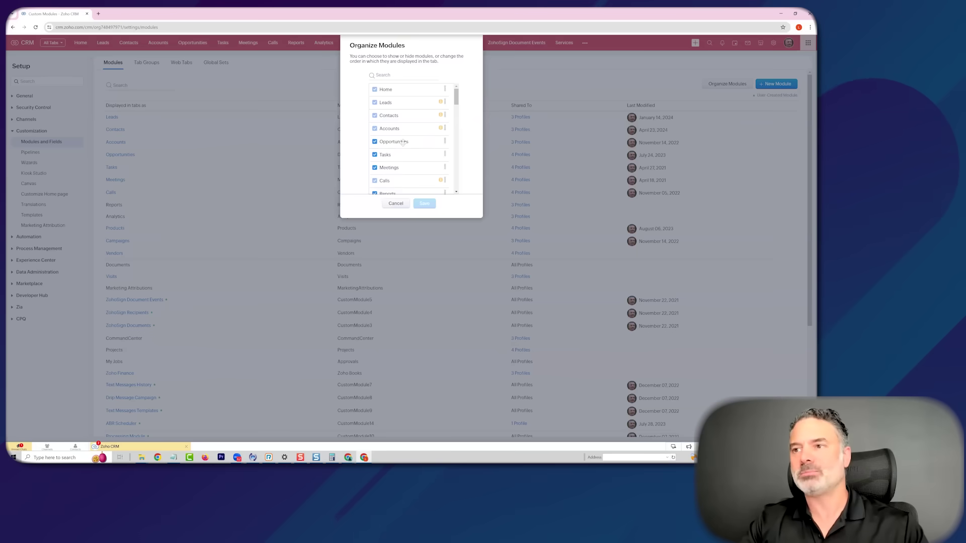
drag(407, 159, 407, 128)
click(396, 204)
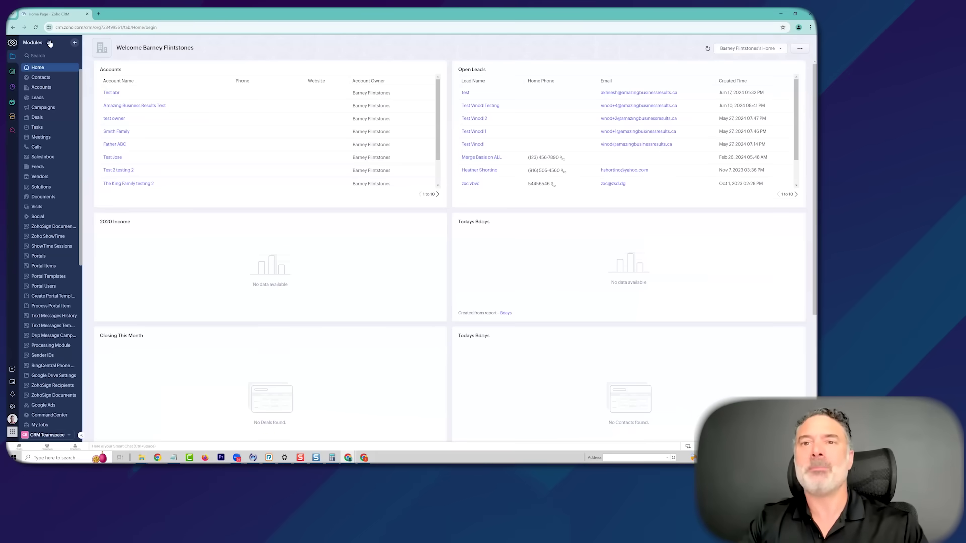
Reorder modules so Leads sits beneath Home and Deals beneath Accounts, and confirm
click(50, 43)
drag(43, 96, 46, 76)
drag(30, 113, 46, 104)
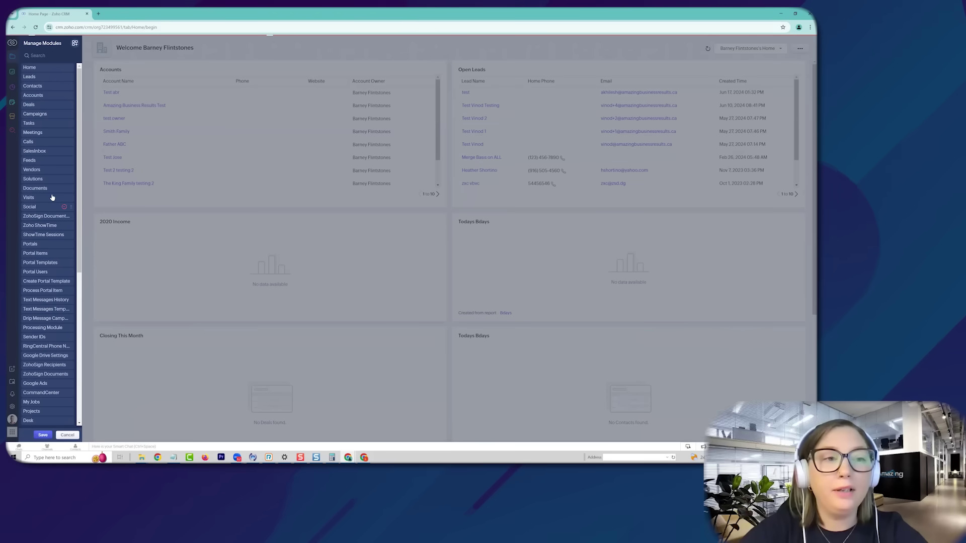
key(Return)
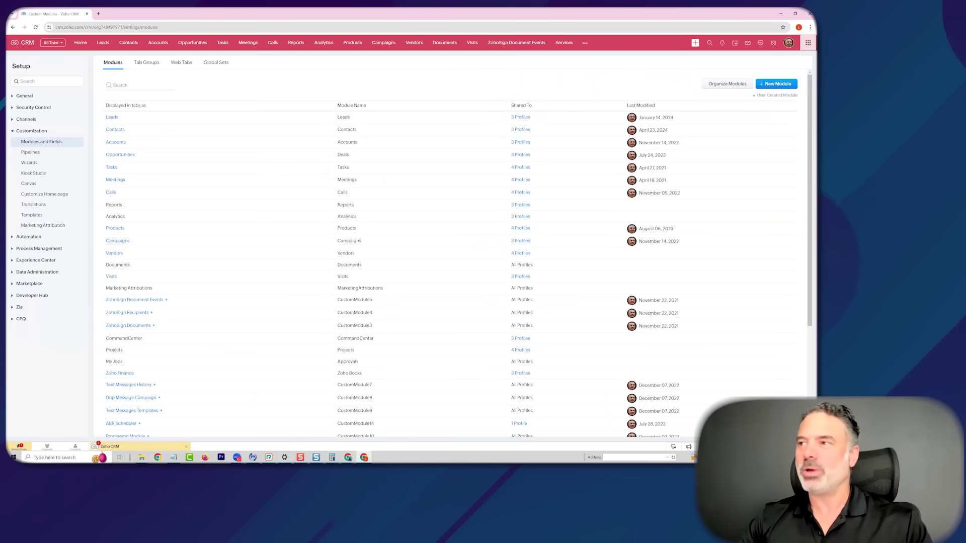
Open the Modules and Fields settings page from Setup
click(774, 43)
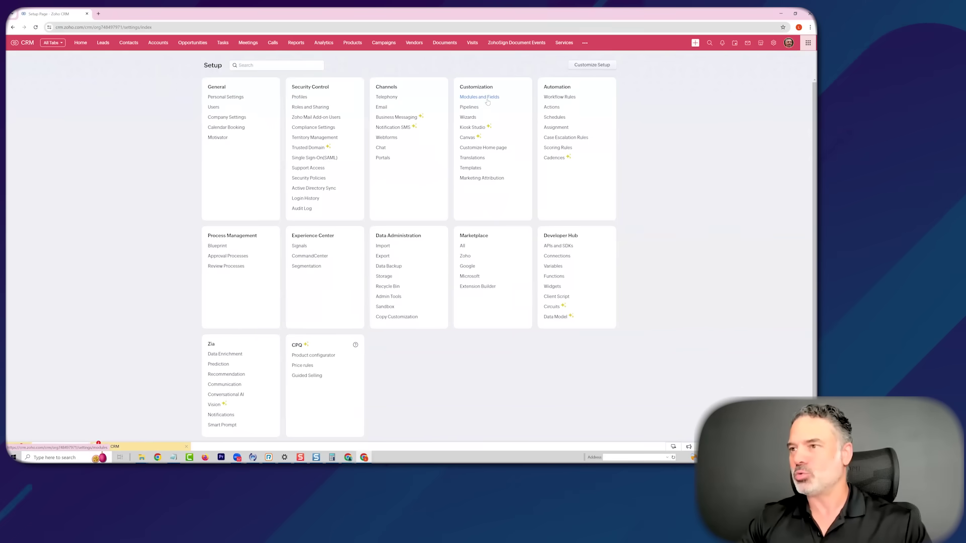
click(487, 99)
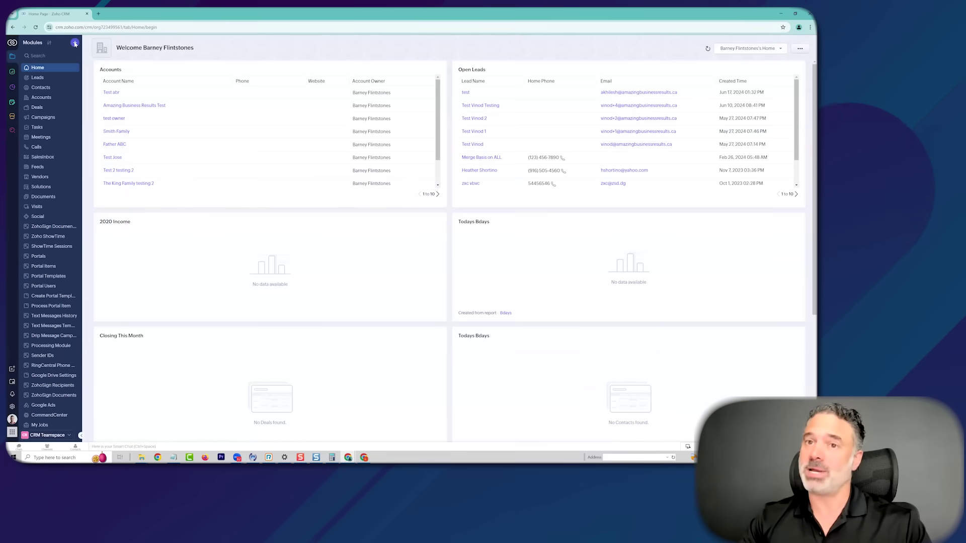
click(75, 44)
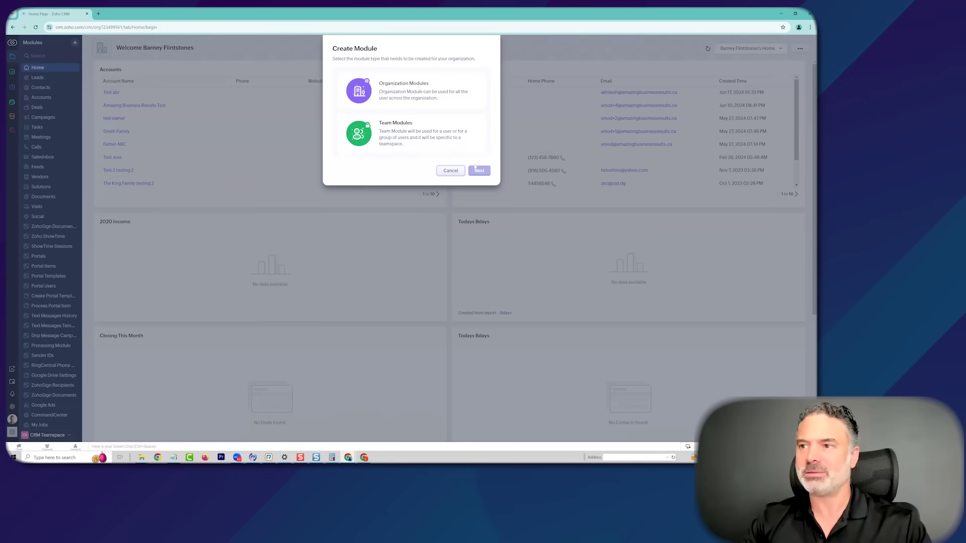
click(451, 171)
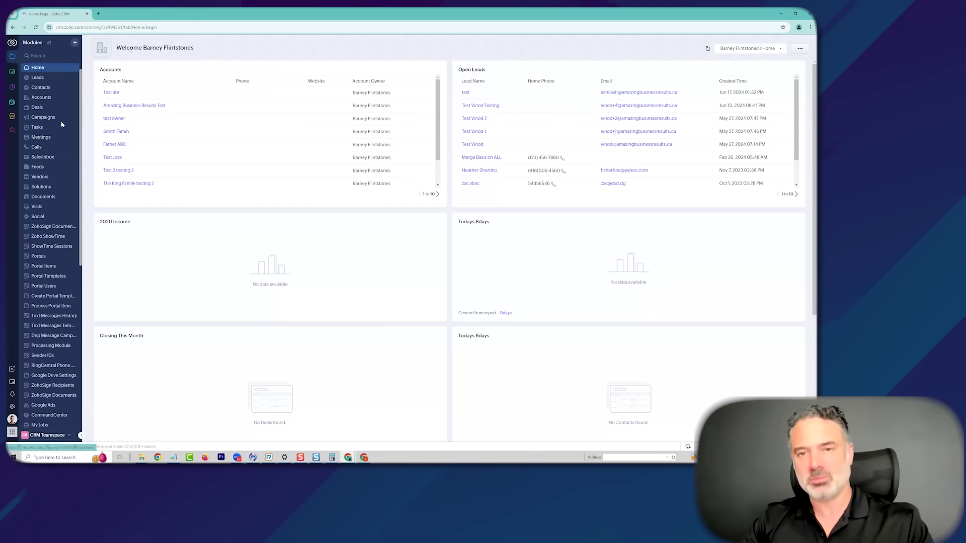
Leave the custom module editor unsaved and show the Leads row's options in Modules and Fields
click(75, 78)
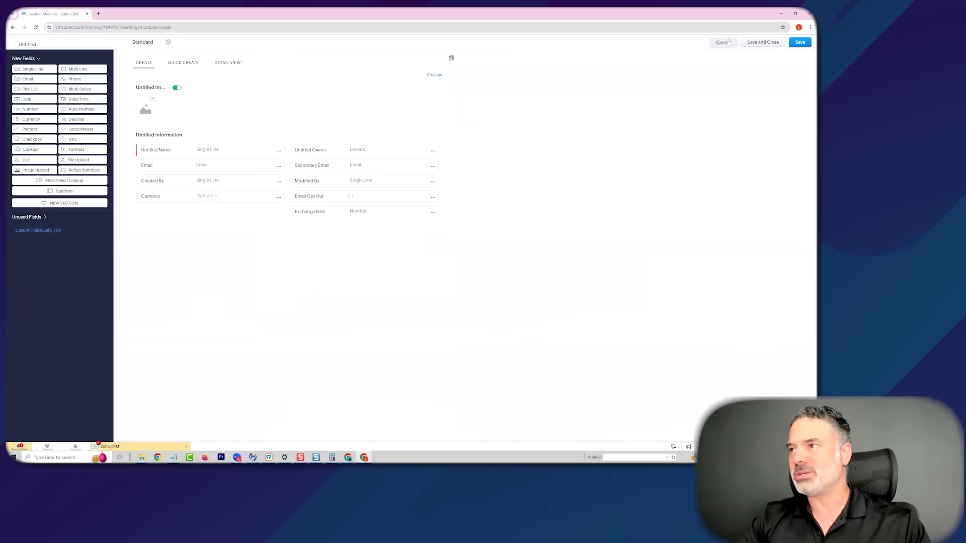
click(723, 43)
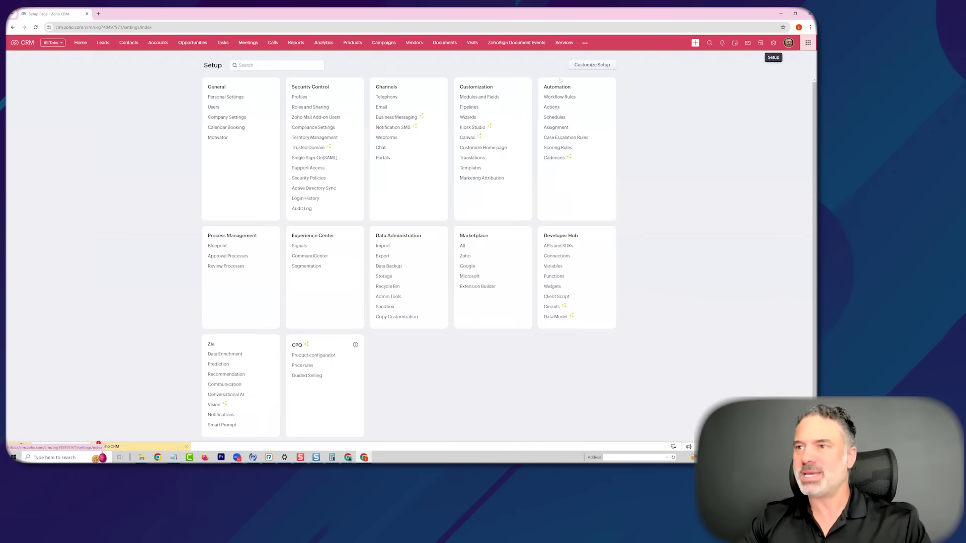
click(480, 97)
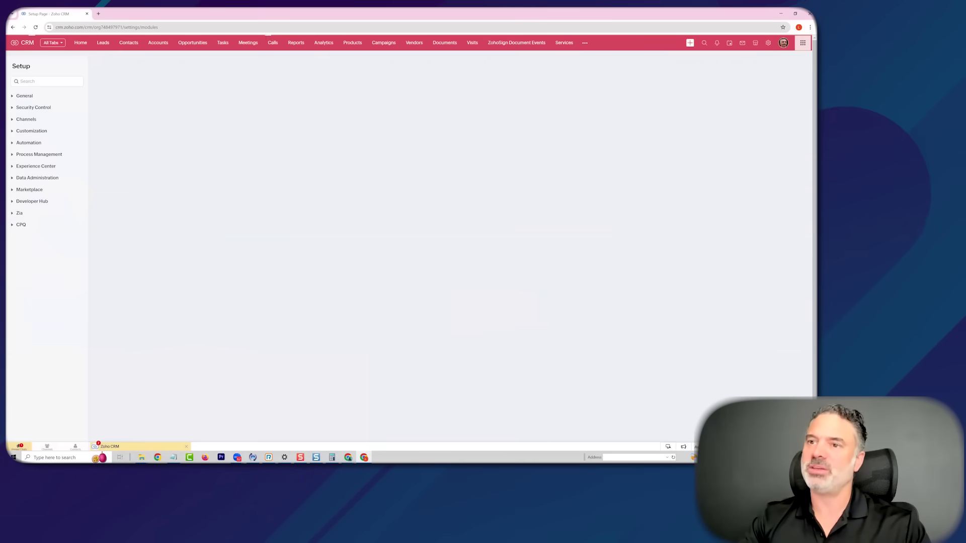
mouse_move(119, 118)
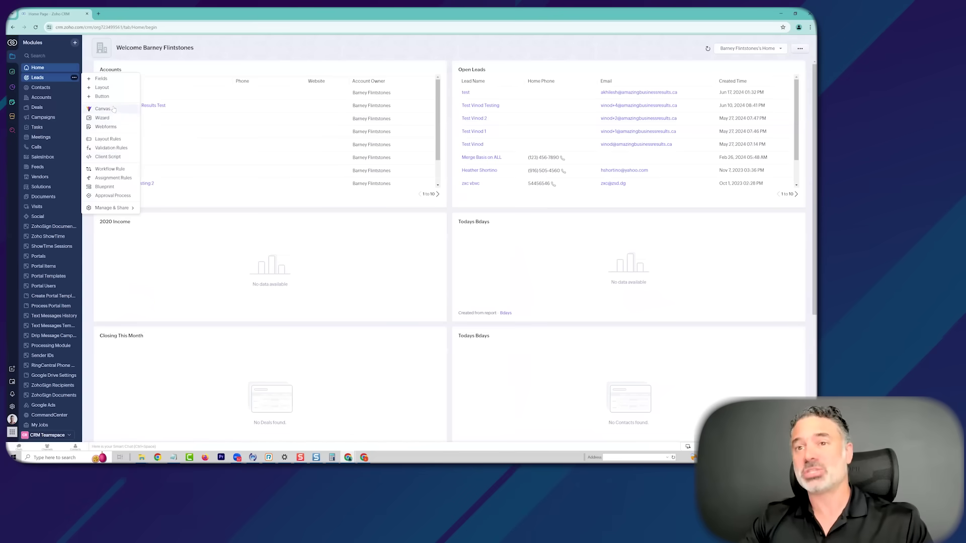
Start a custom button for Leads, discard it and leave the page, then return Home
click(103, 96)
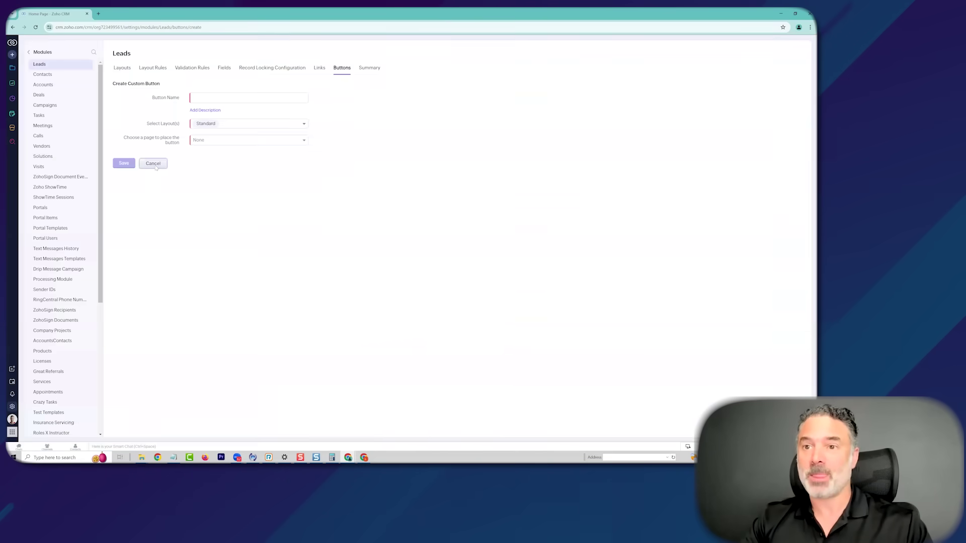
click(155, 165)
click(418, 72)
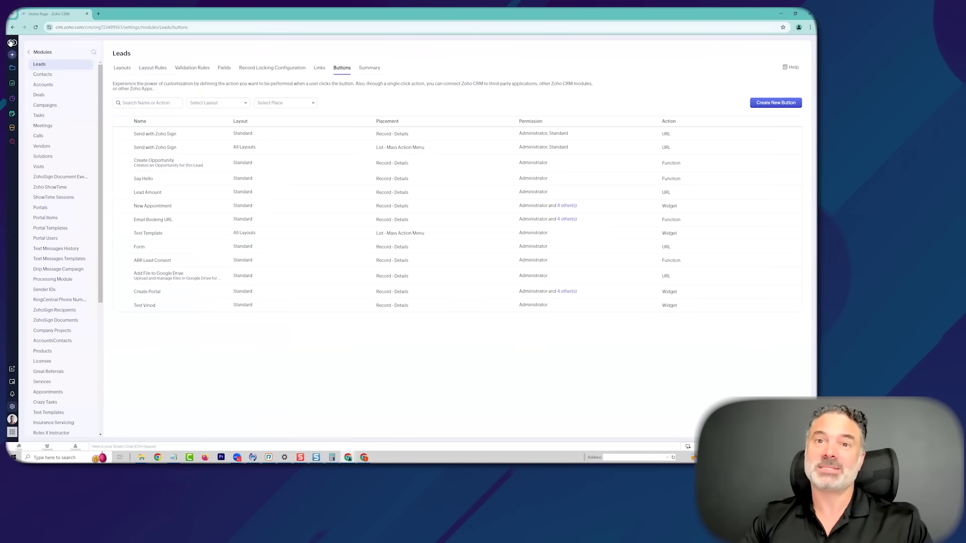
click(12, 42)
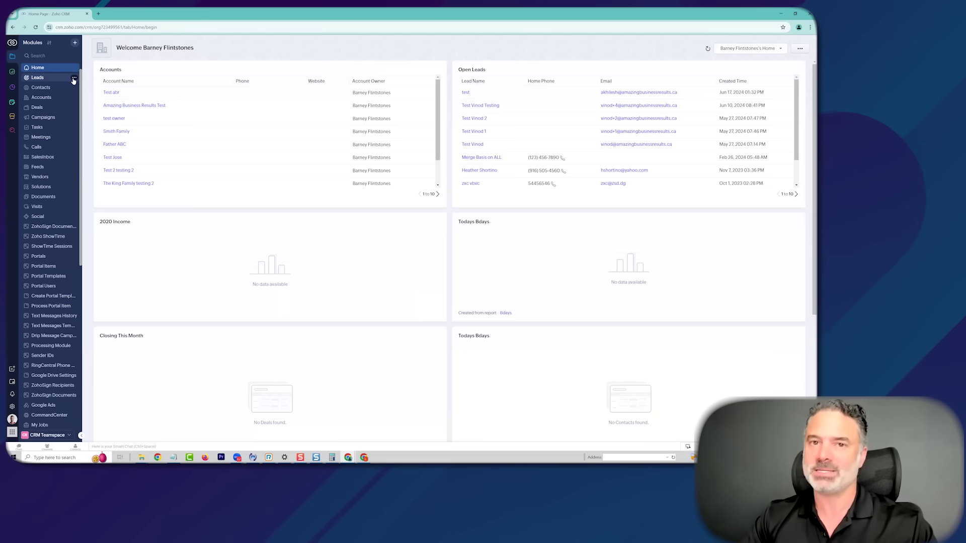
Scroll the Modules and Fields page and show the All Tabs group list
scroll(65, 338, down, 5)
scroll(60, 430, down, 1)
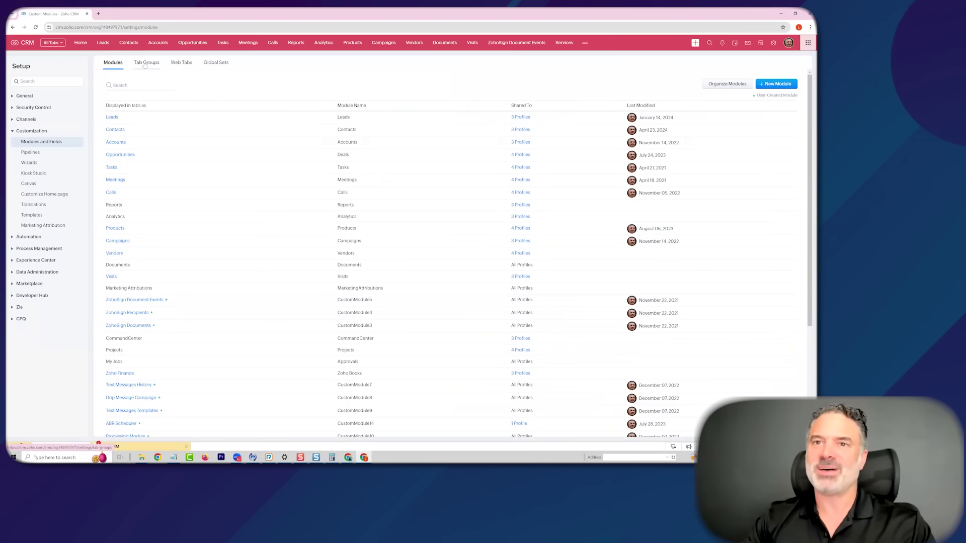
click(52, 43)
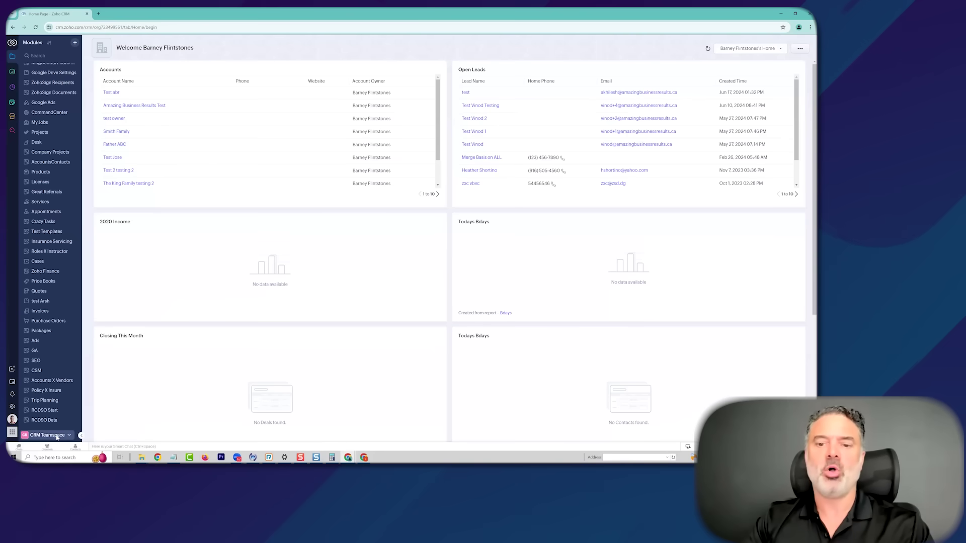
Open the CRM Teamspace switcher to list the available teamspaces
click(47, 435)
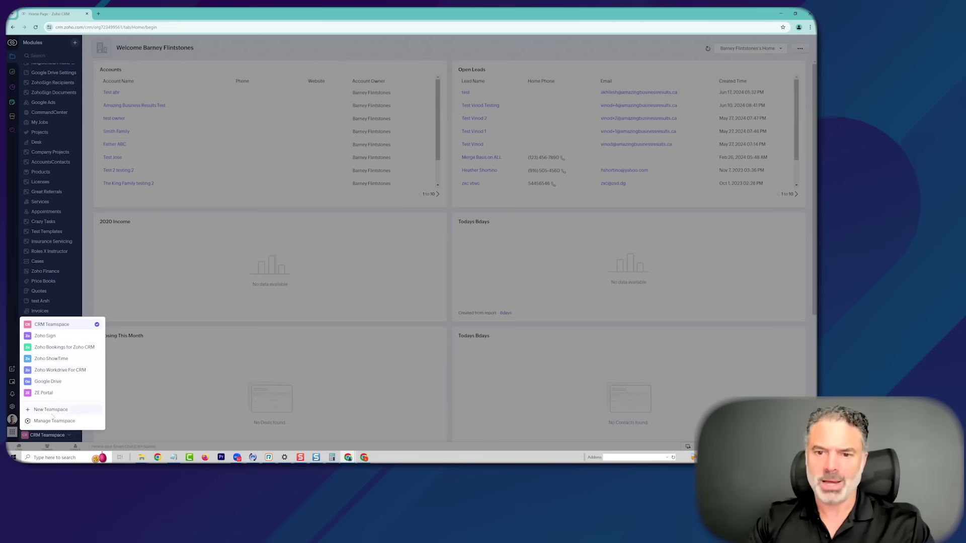
Start a new teamspace named 'Sales' and add the Leads, Contacts, Deals and Accounts modules
click(56, 408)
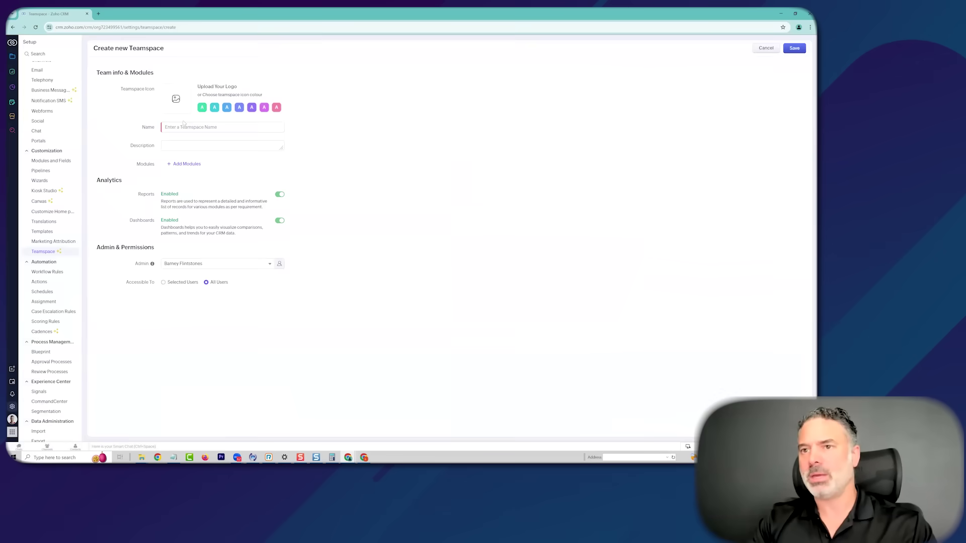
click(189, 128)
text(Sales)
click(187, 164)
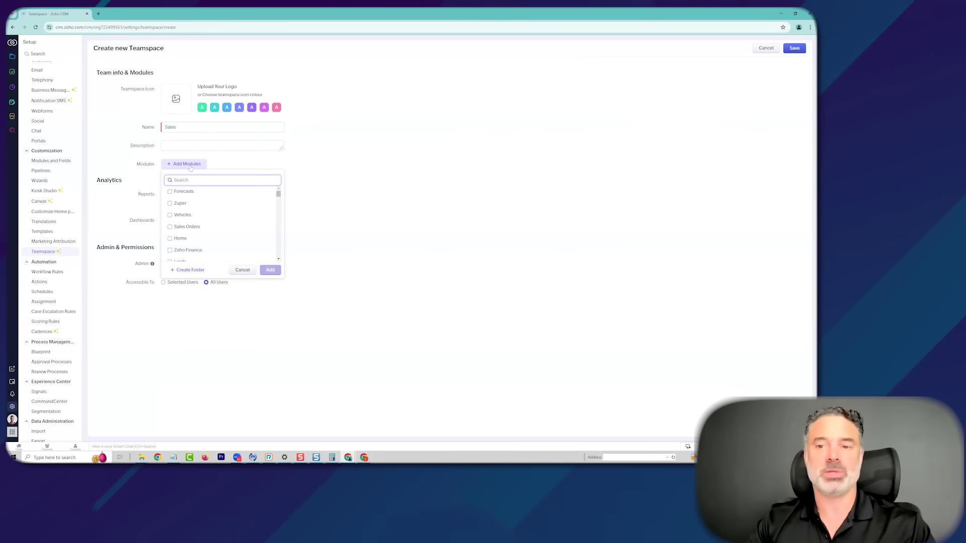
scroll(188, 225, down, 2)
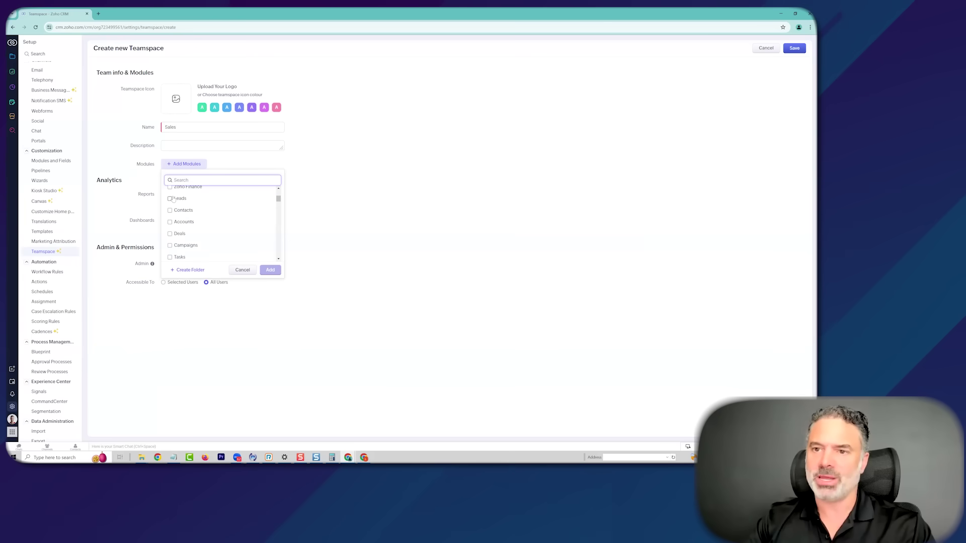
click(179, 200)
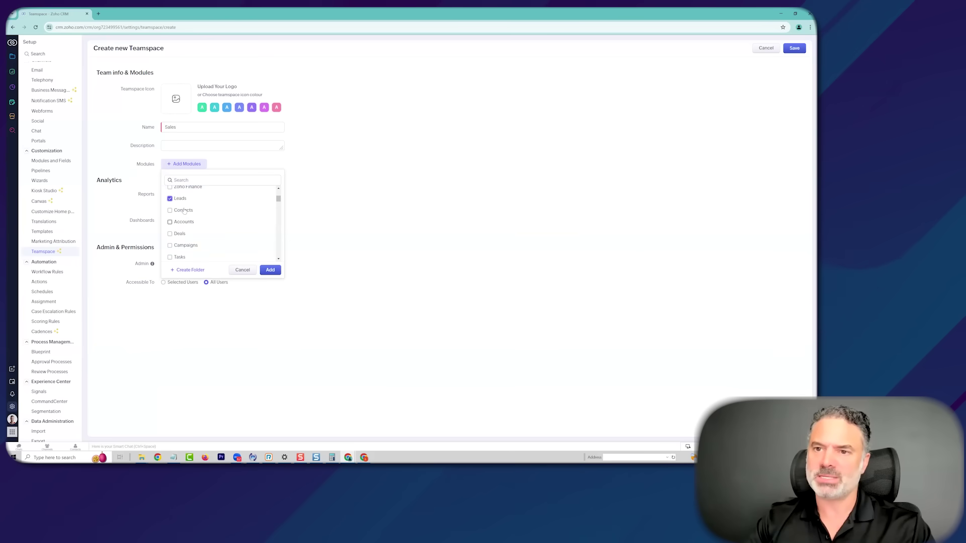
click(180, 234)
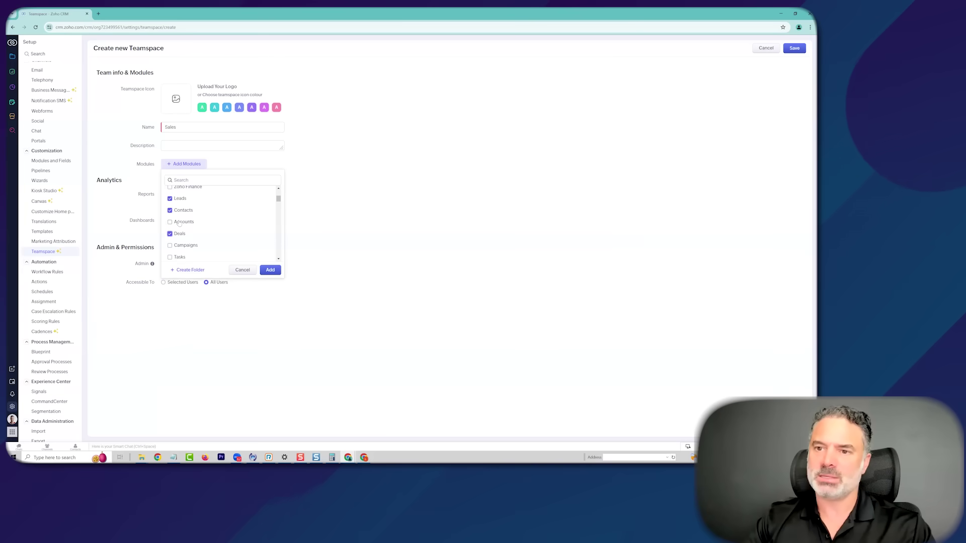
click(183, 222)
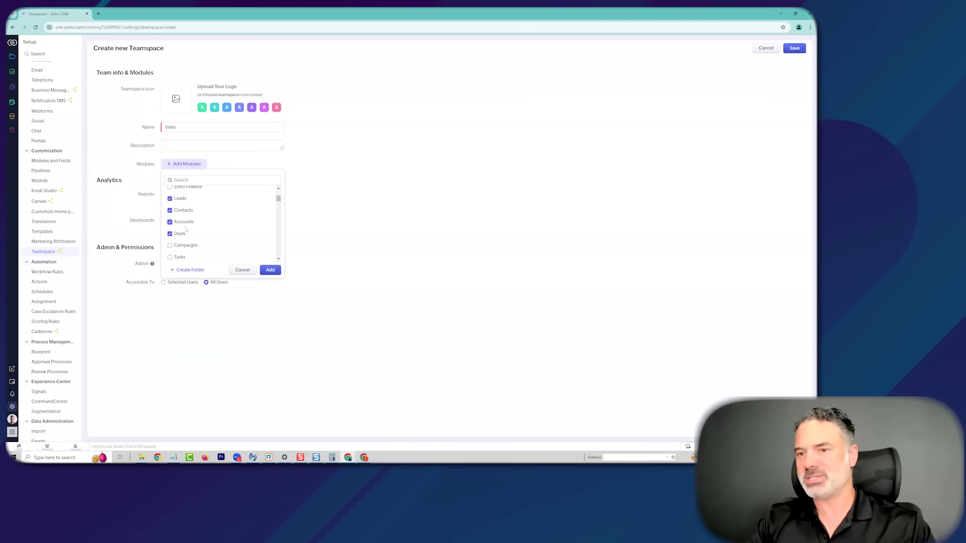
click(269, 270)
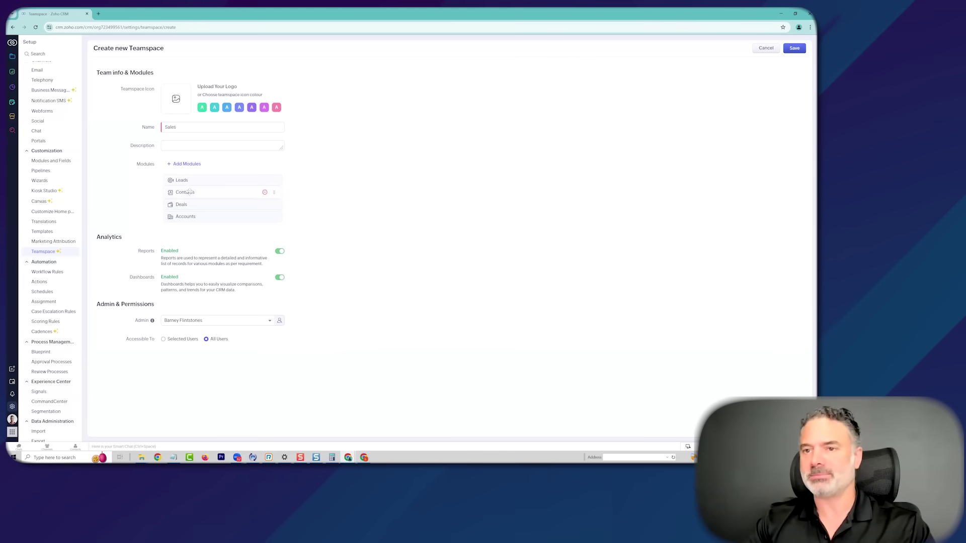
Limit access to selected users, choose a green icon, and save the teamspace
click(163, 339)
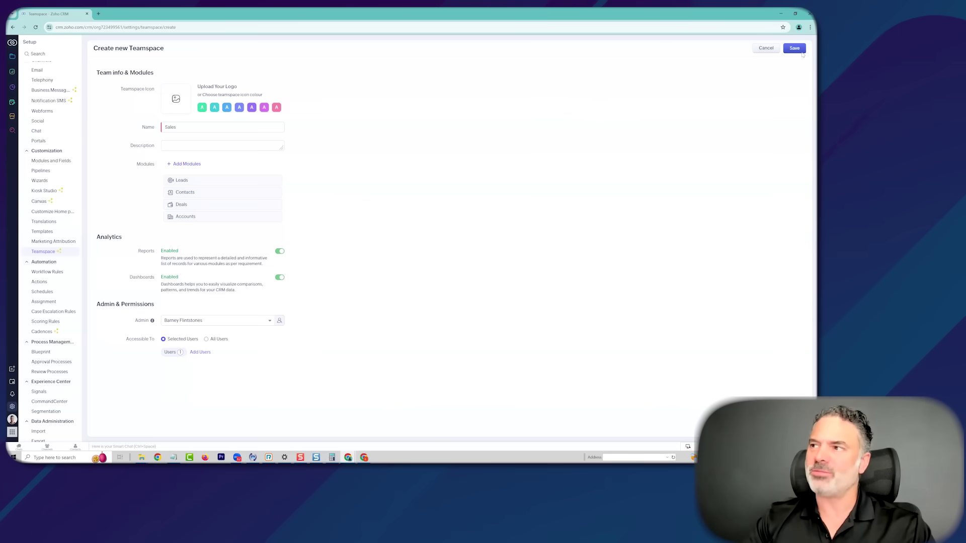
click(201, 108)
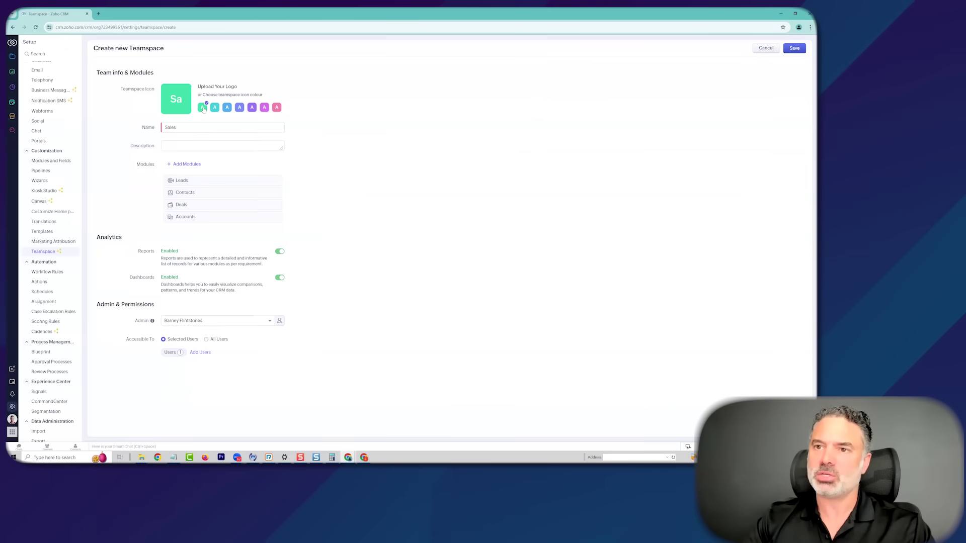
click(793, 47)
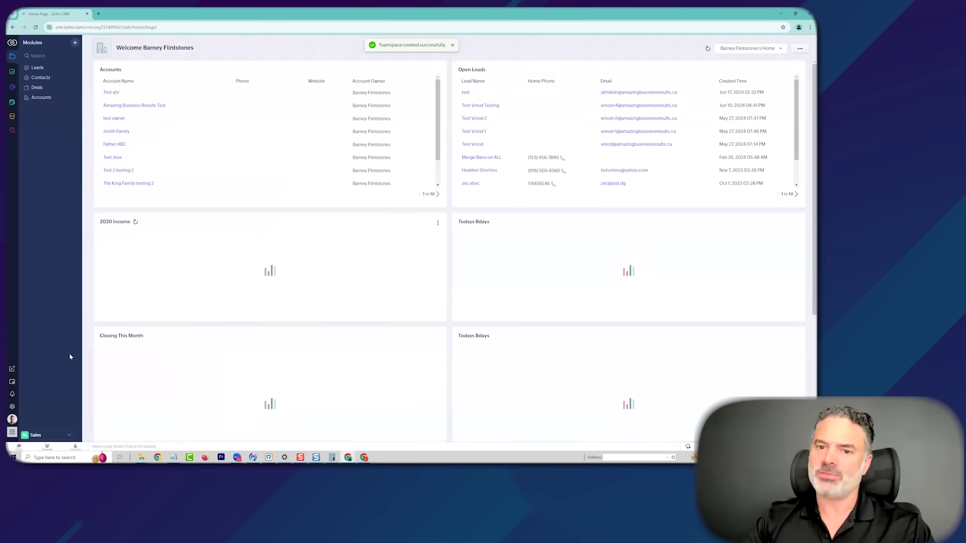
Switch the sidebar teamspace from Sales to CRM Teamspace and confirm the change
click(55, 442)
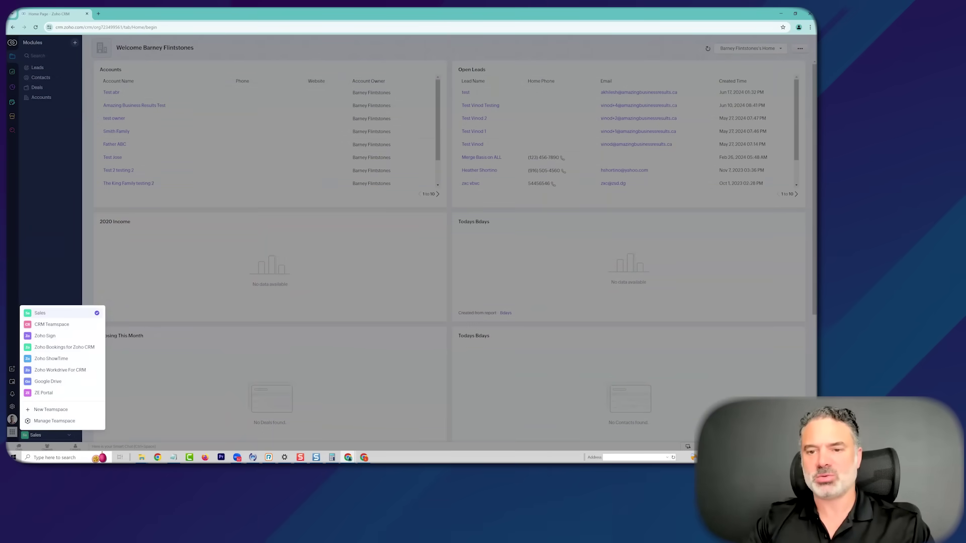
click(50, 125)
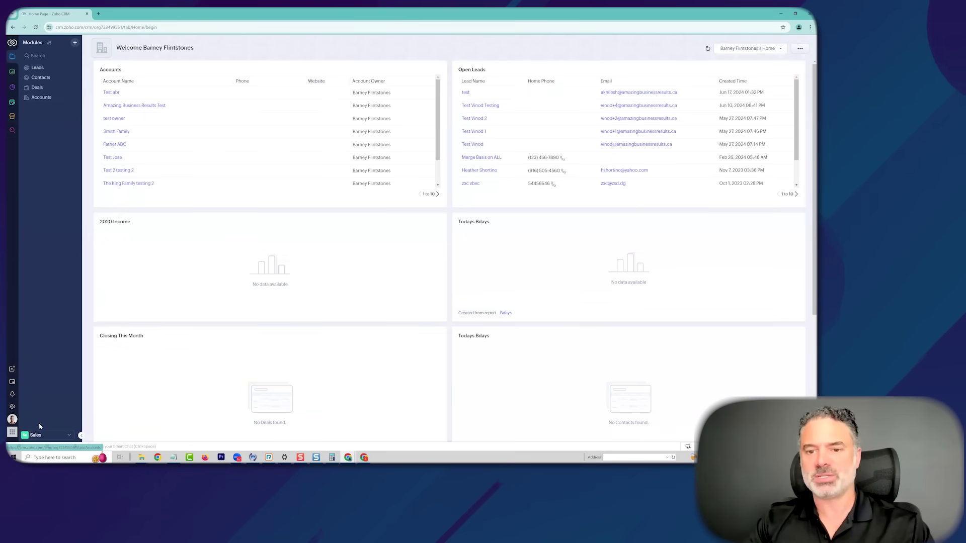
click(45, 437)
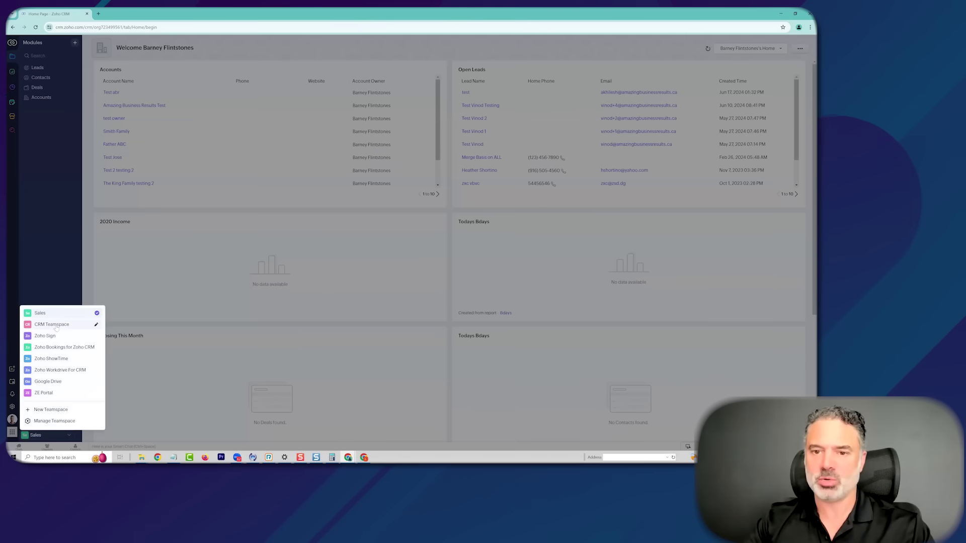
click(57, 327)
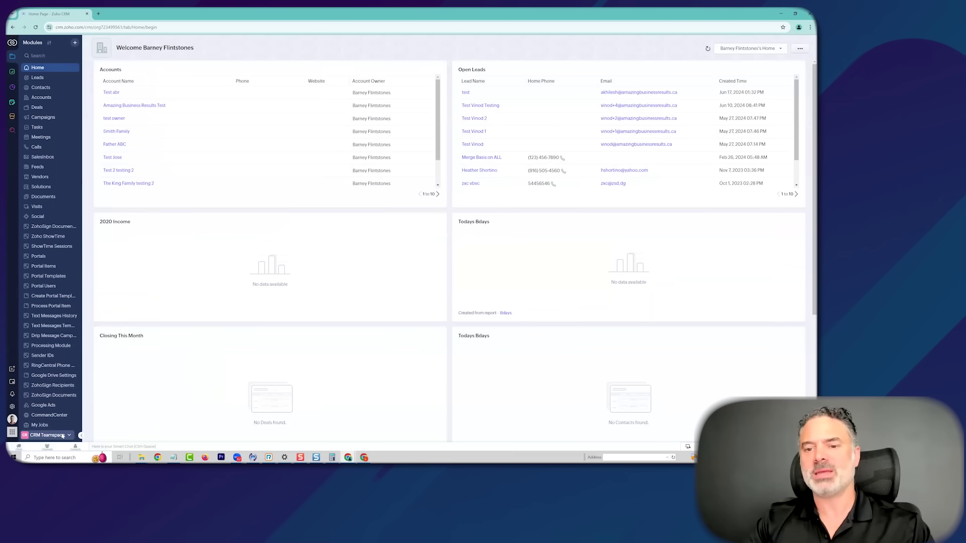
click(47, 435)
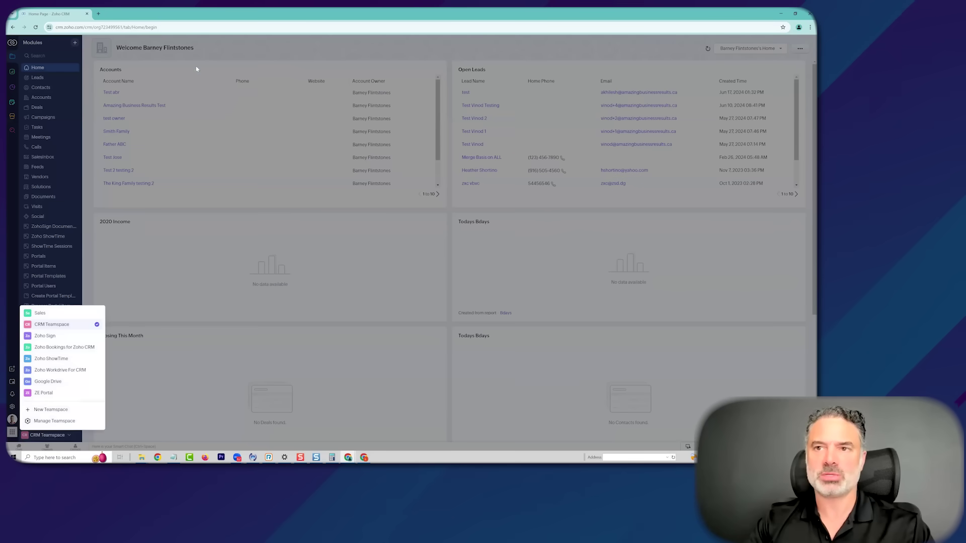
click(207, 54)
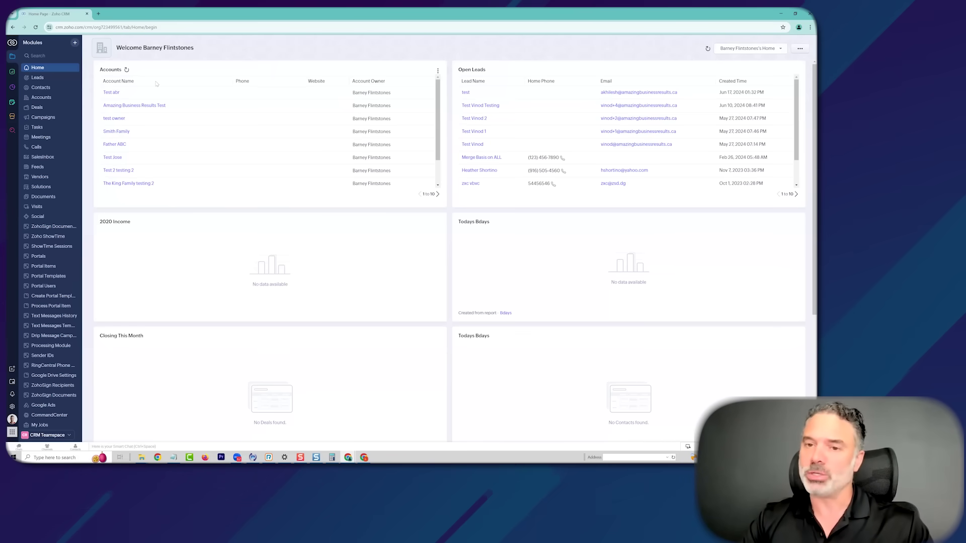
scroll(51, 207, down, 2)
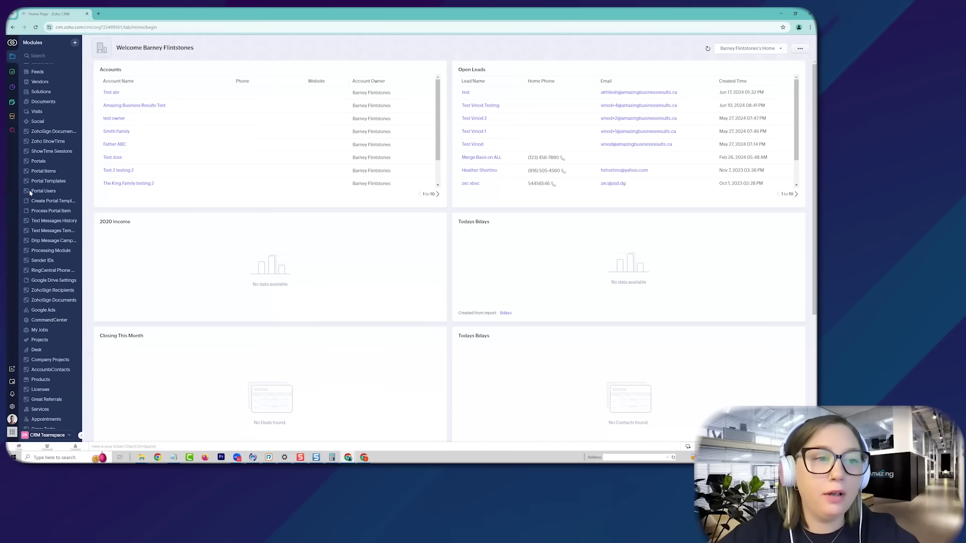
scroll(50, 151, up, 2)
click(47, 78)
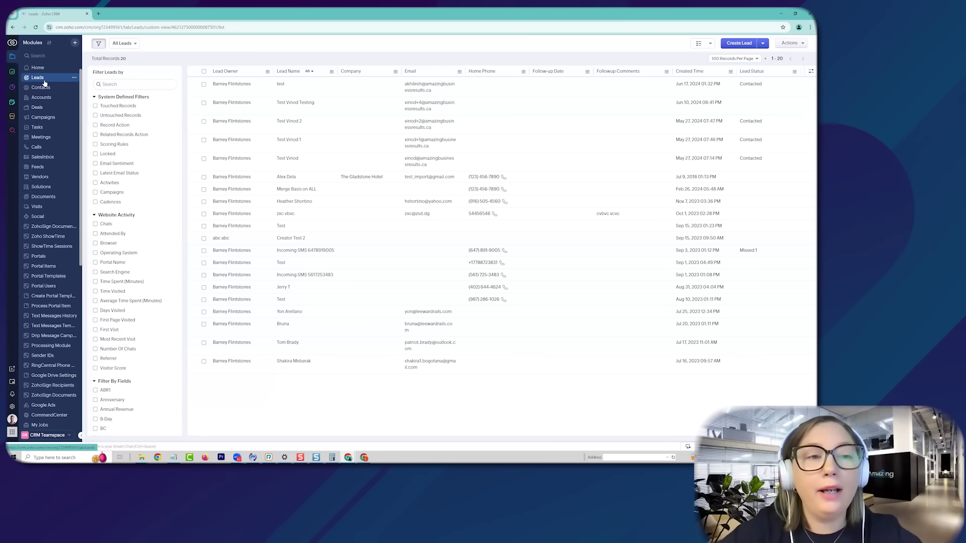
click(42, 87)
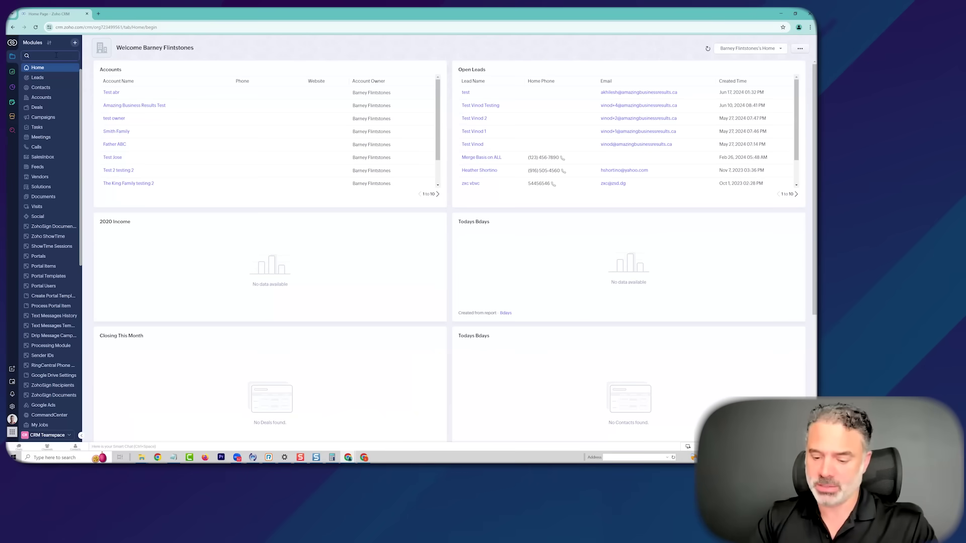
Filter the modules list with 'le', then search all records for a contact's name
text(lior)
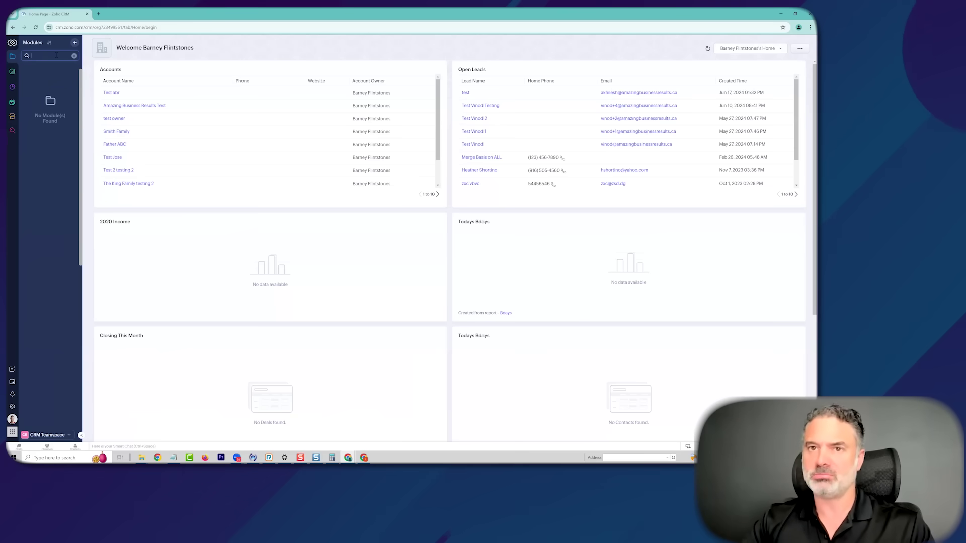
key(BackSpace)
key(BackSpace)
key(BackSpace)
key(BackSpace)
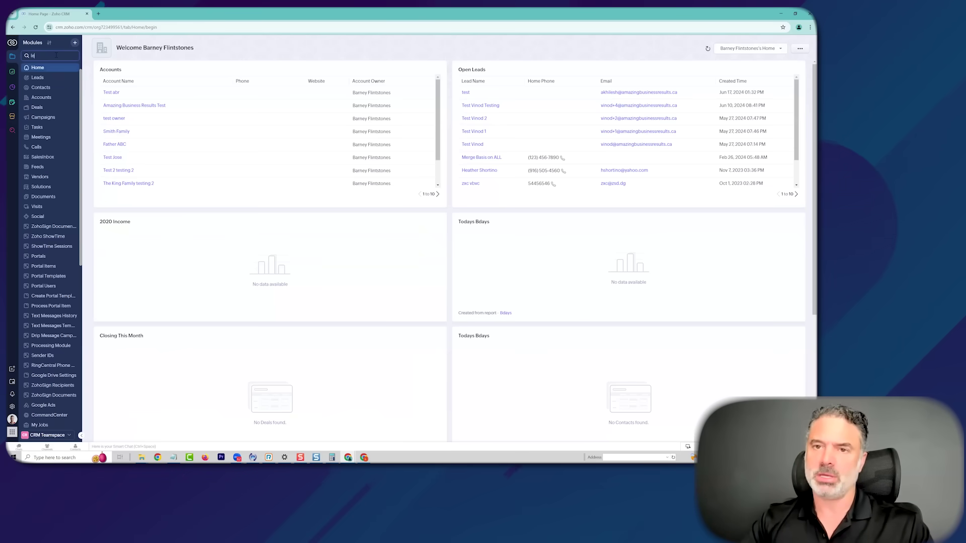
text(le)
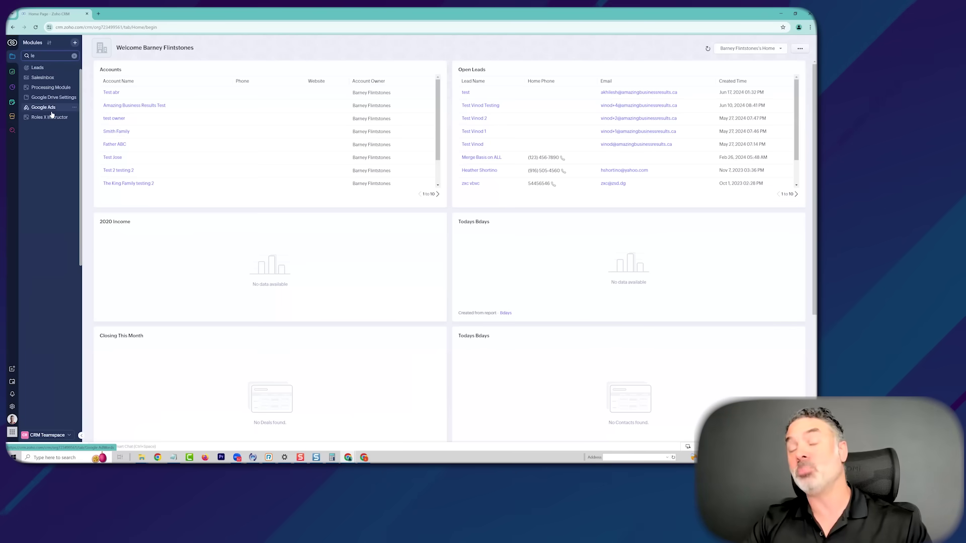
click(12, 132)
text(lior)
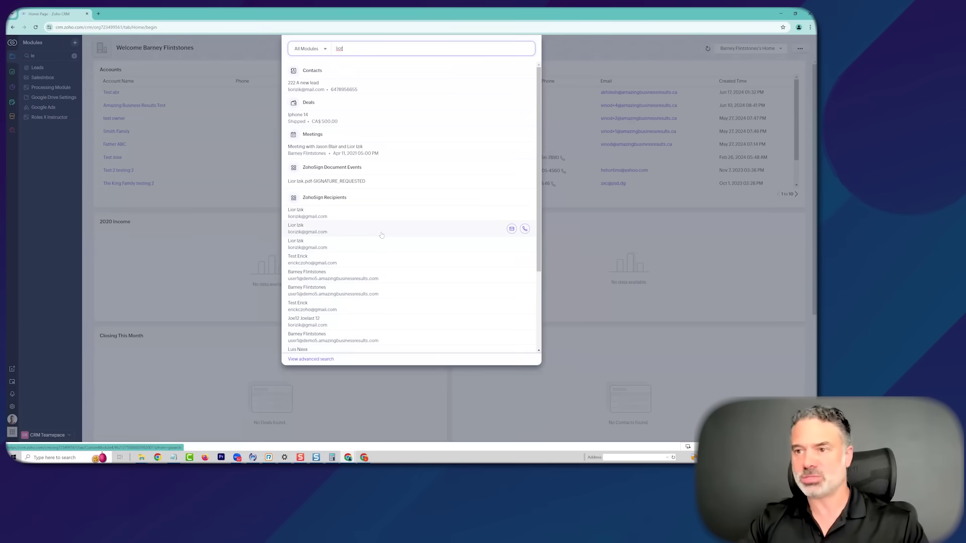
Close the search results and open the Org Overview dashboard, comparing it with the older Reports view
click(14, 72)
click(13, 72)
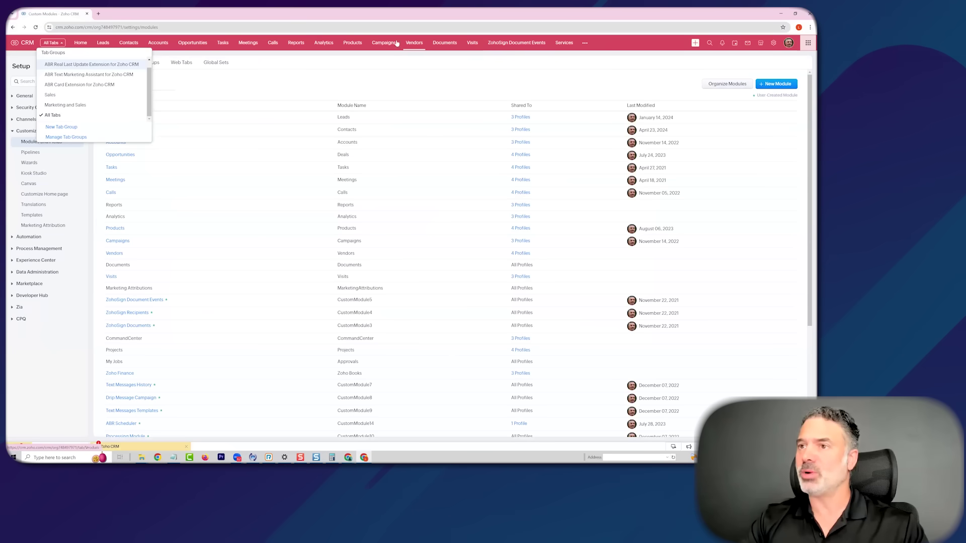
click(296, 43)
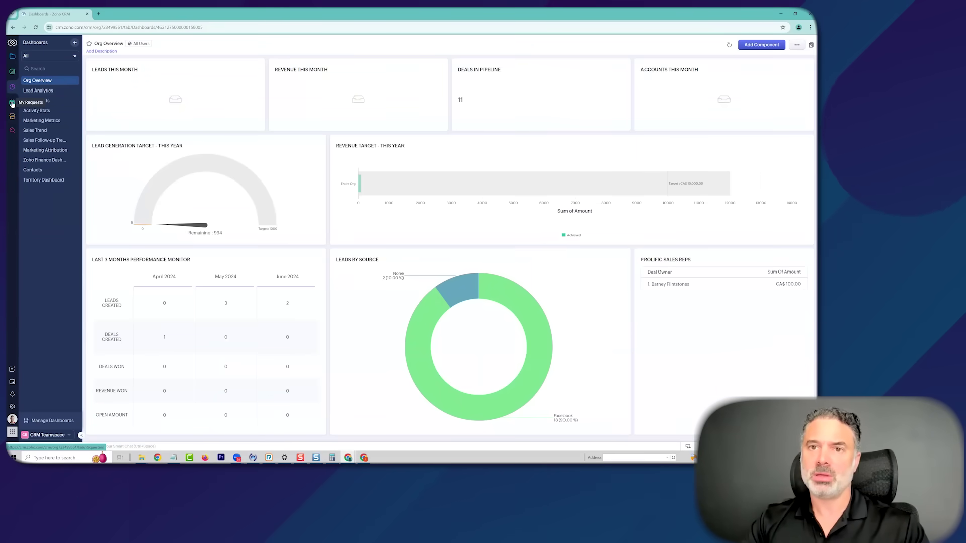
Open the My Requests panel, which shows no team-module requester access
click(12, 103)
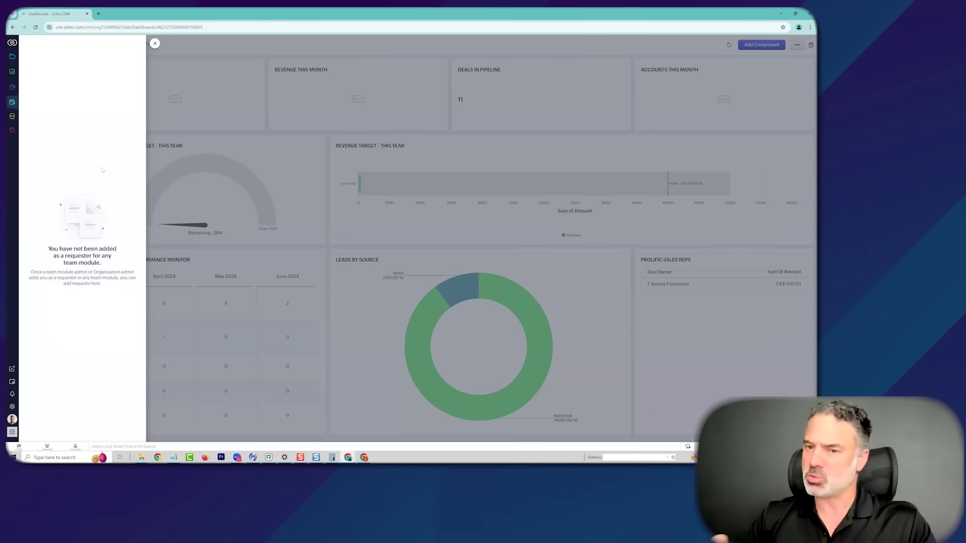
Open the Marketplace and search extensions for 'abr', listing ten results
click(13, 117)
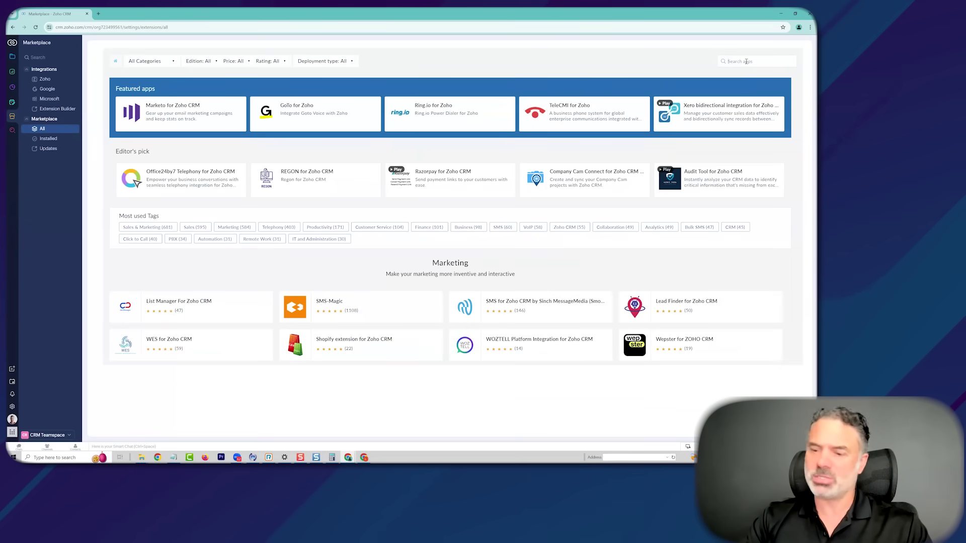
text(r)
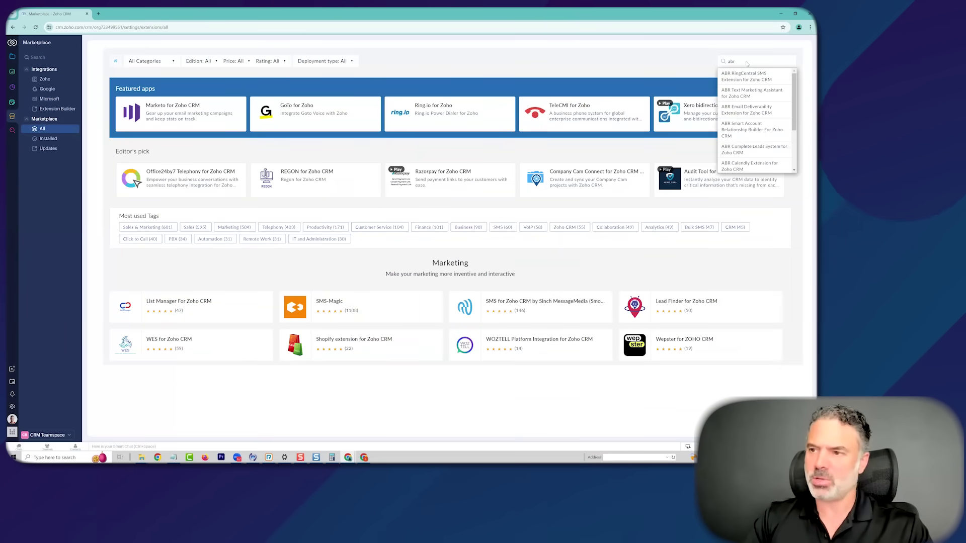
key(Return)
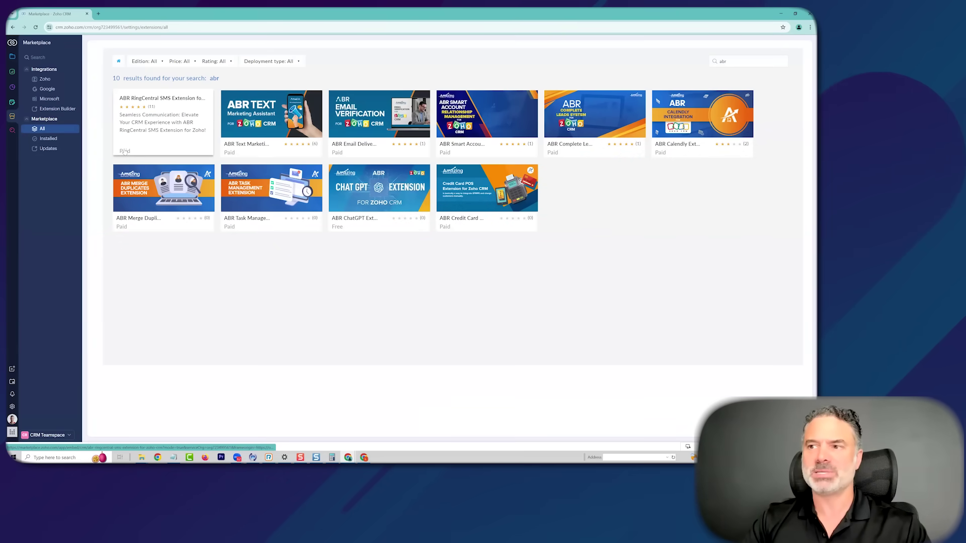
Dismiss the global search, glance at the other window, and show the July 2024 mini calendar
key(ctrl+k)
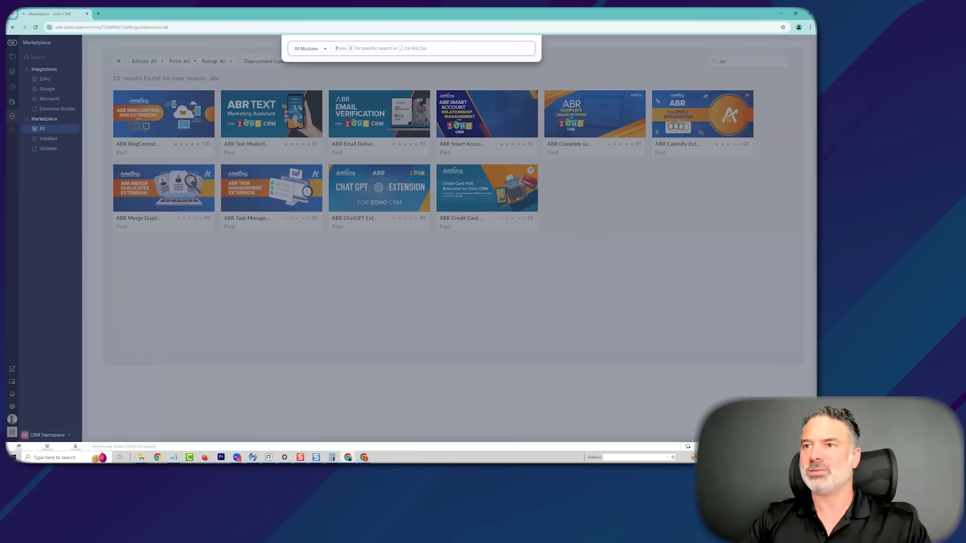
key(Escape)
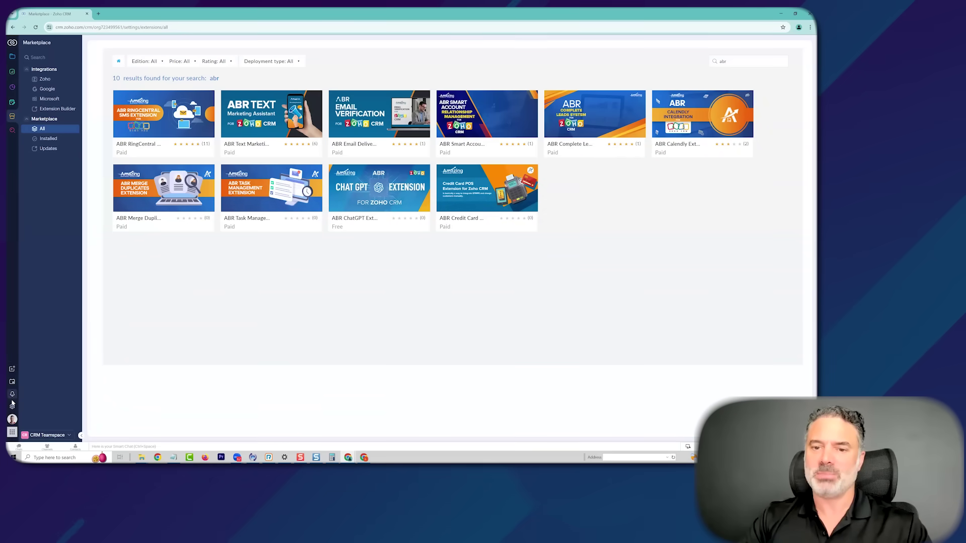
key(alt+Tab)
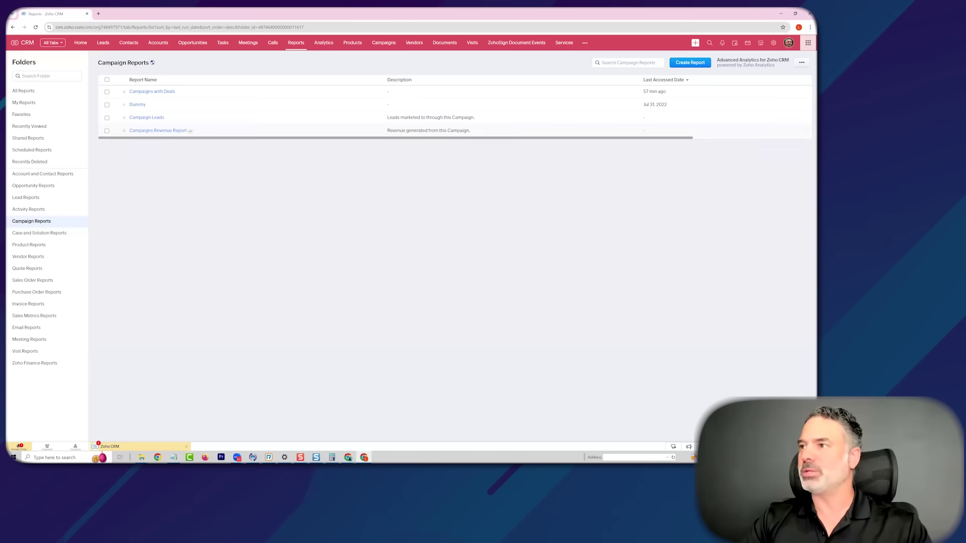
key(alt+Tab)
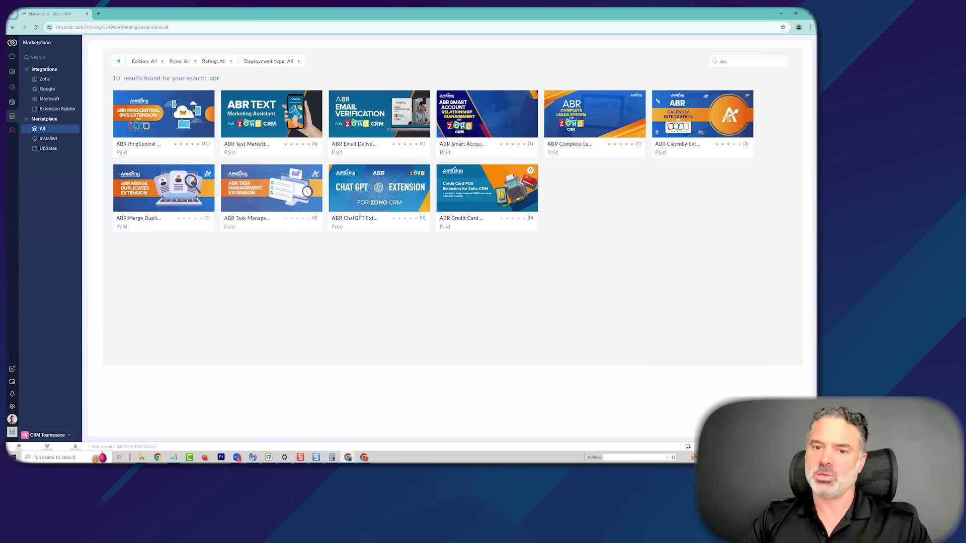
click(13, 370)
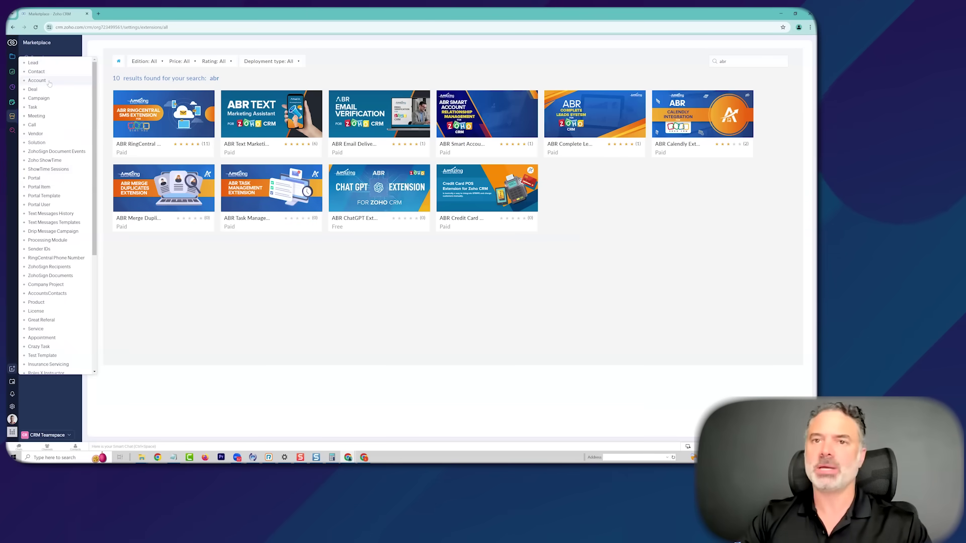
mouse_move(25, 383)
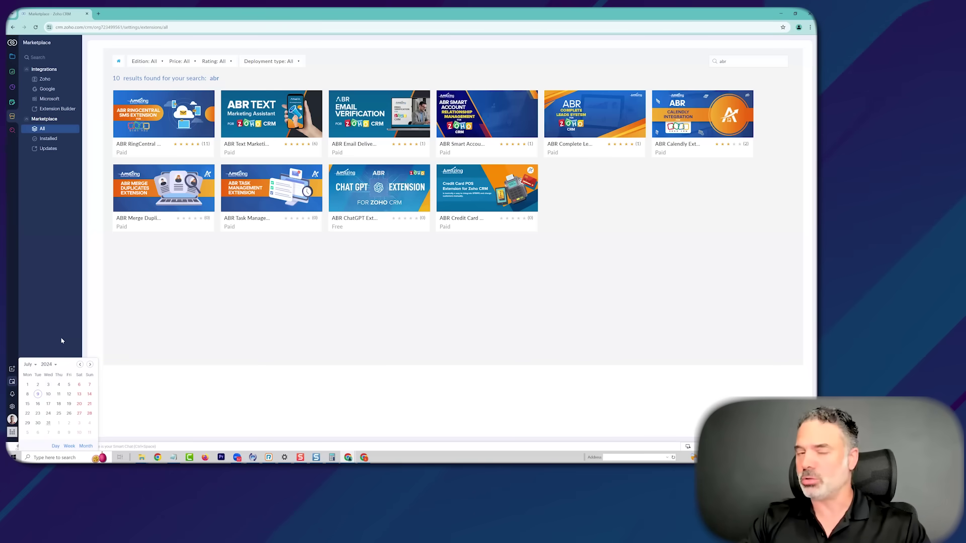
Show the Wednesday, July 10, 2024 calendar day view for one selected user
click(48, 394)
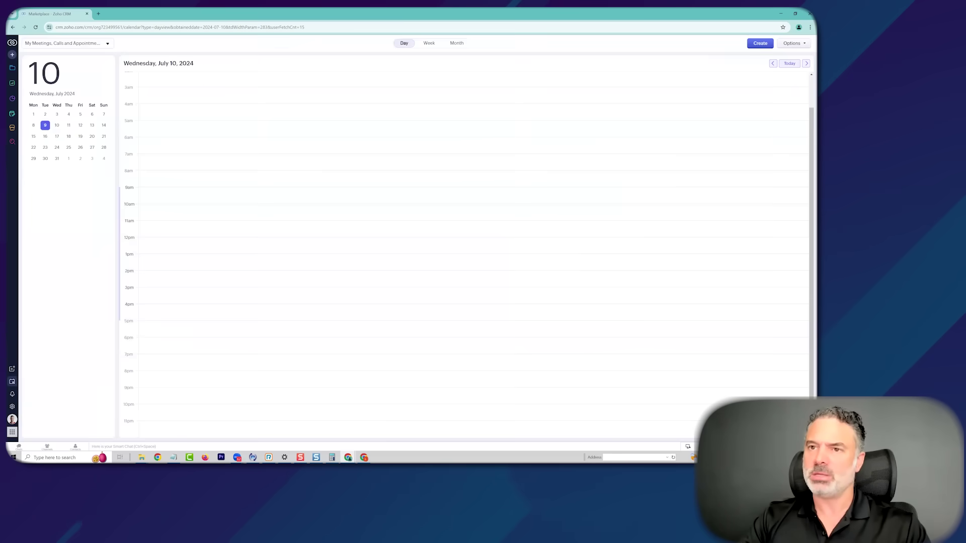
click(106, 45)
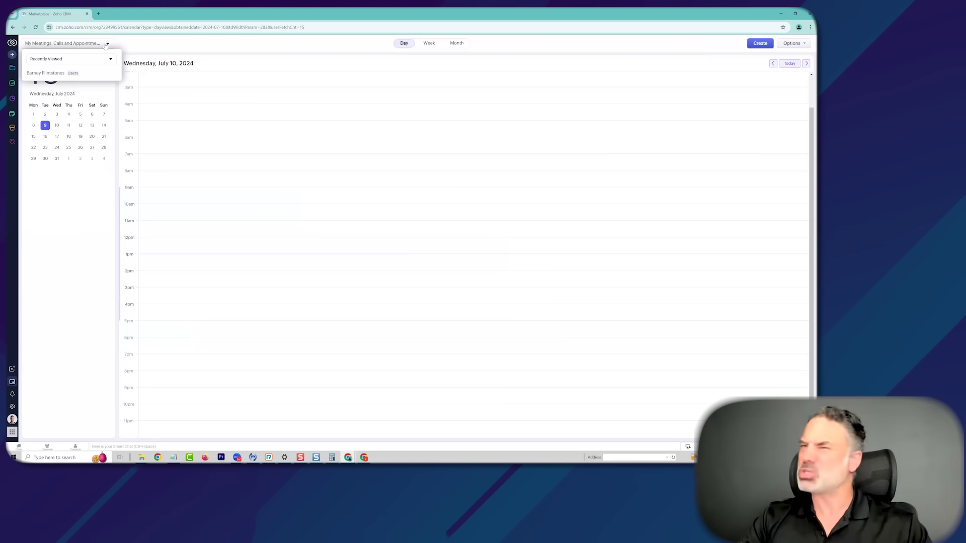
click(70, 59)
click(45, 82)
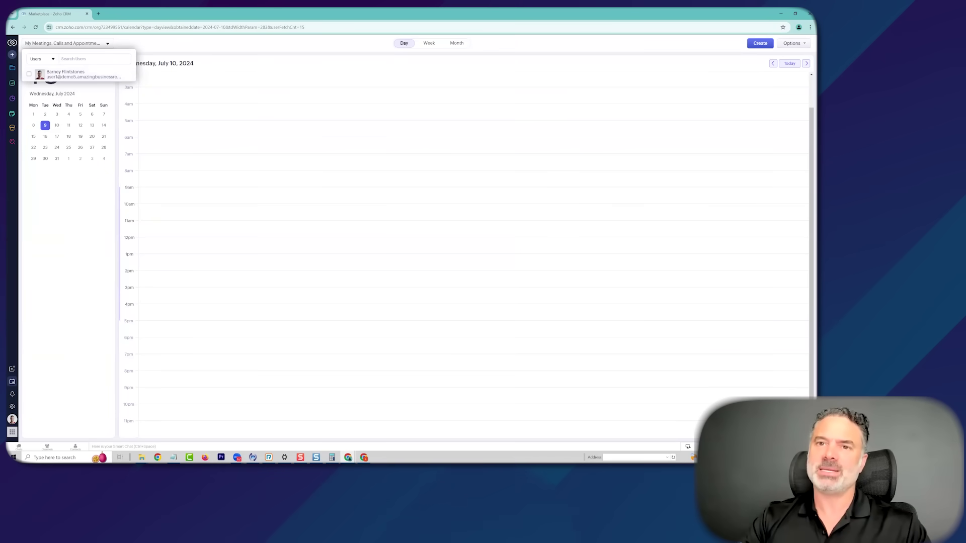
click(30, 75)
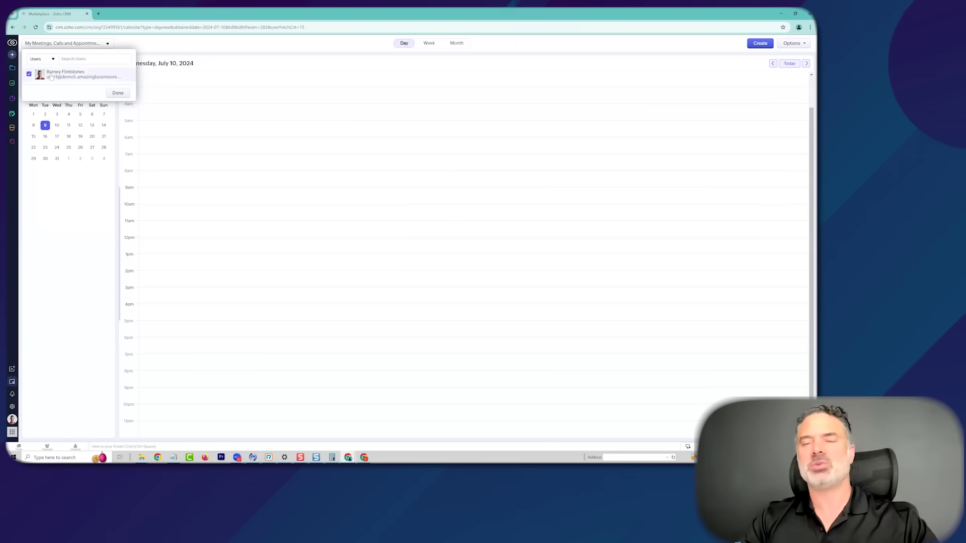
click(118, 93)
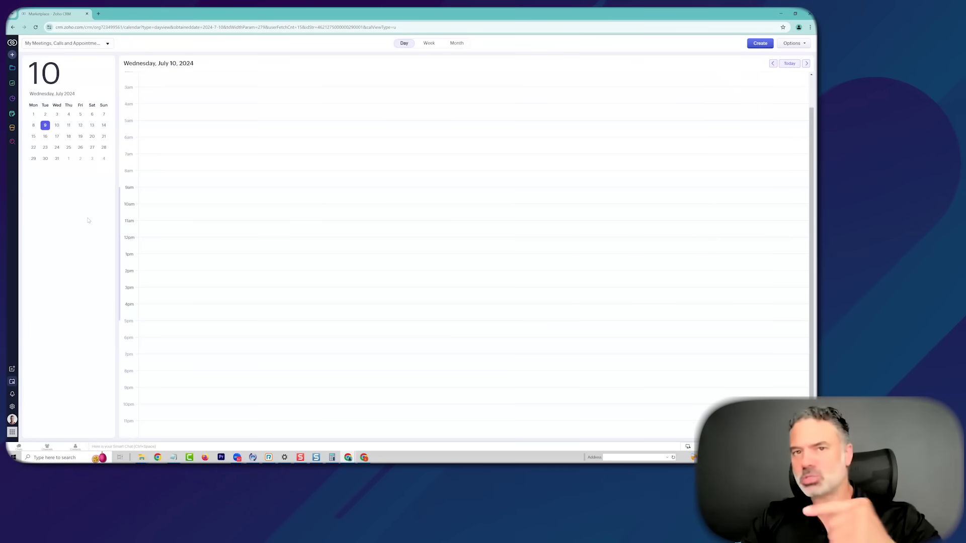
click(12, 395)
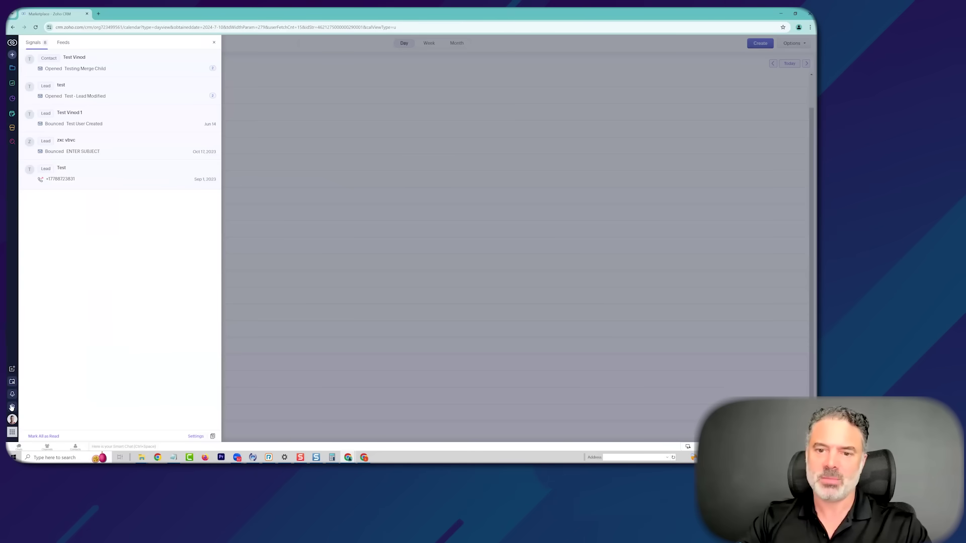
Open Setup's Personal Settings page, peek at the Zoho apps launcher, and scroll the profile details
click(11, 408)
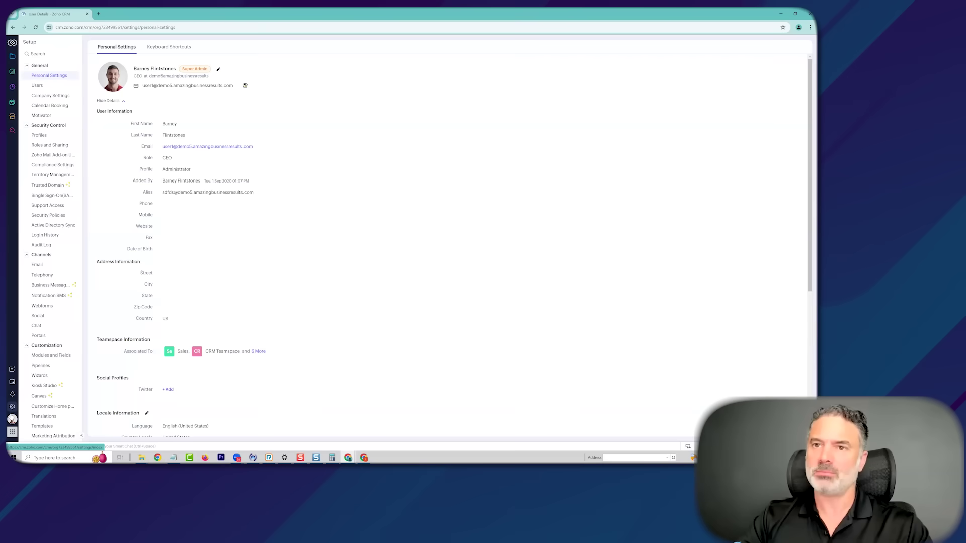
click(12, 433)
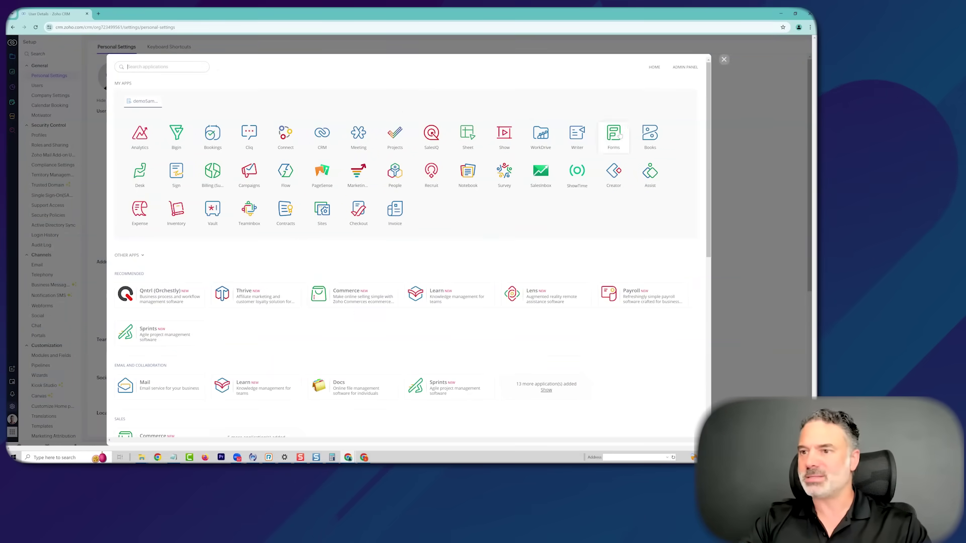
key(Escape)
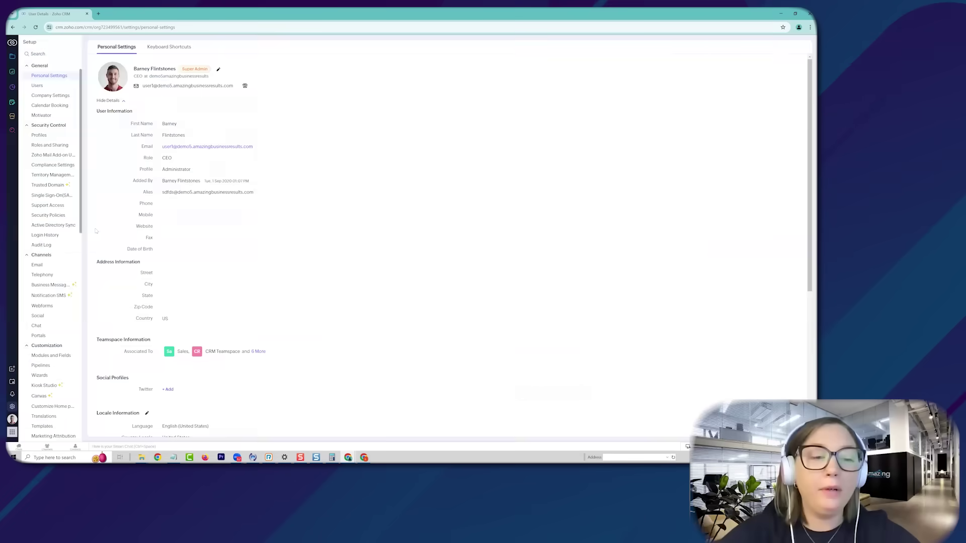
scroll(33, 412, down, 2)
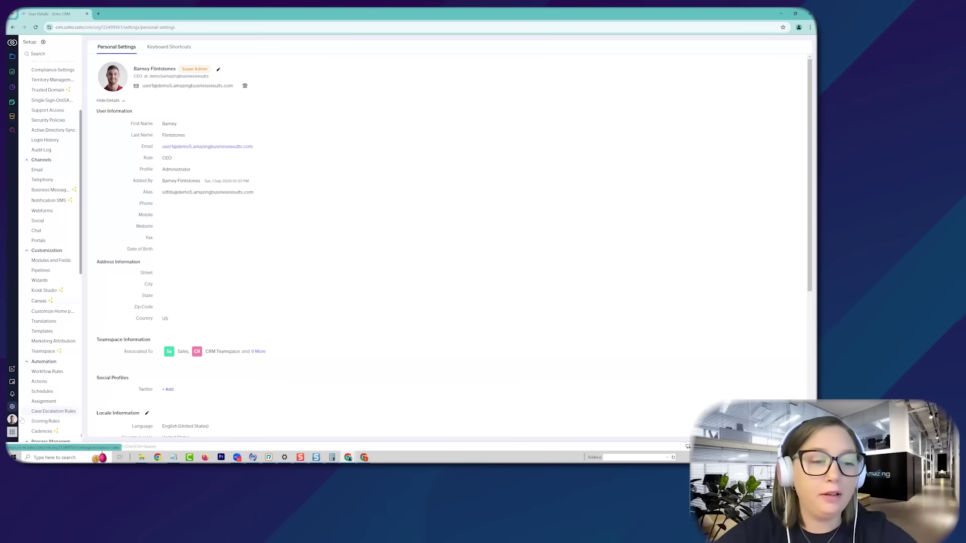
click(12, 419)
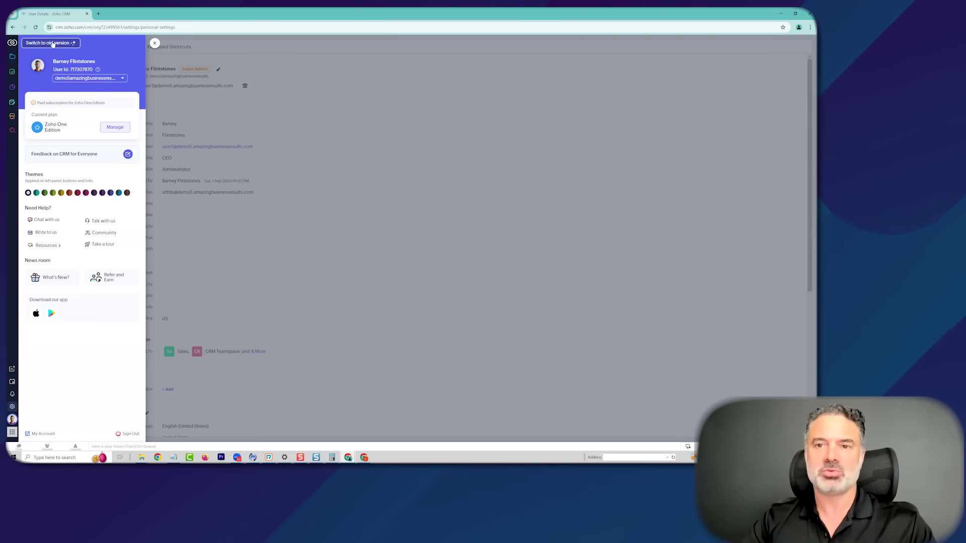
click(154, 43)
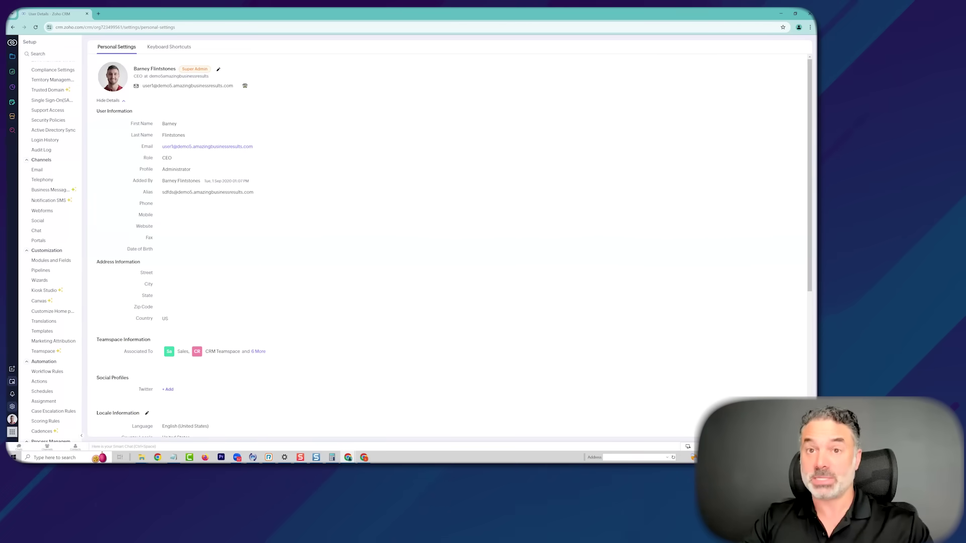
Go to Home and open the Fields layout editor for the Leads module
click(10, 42)
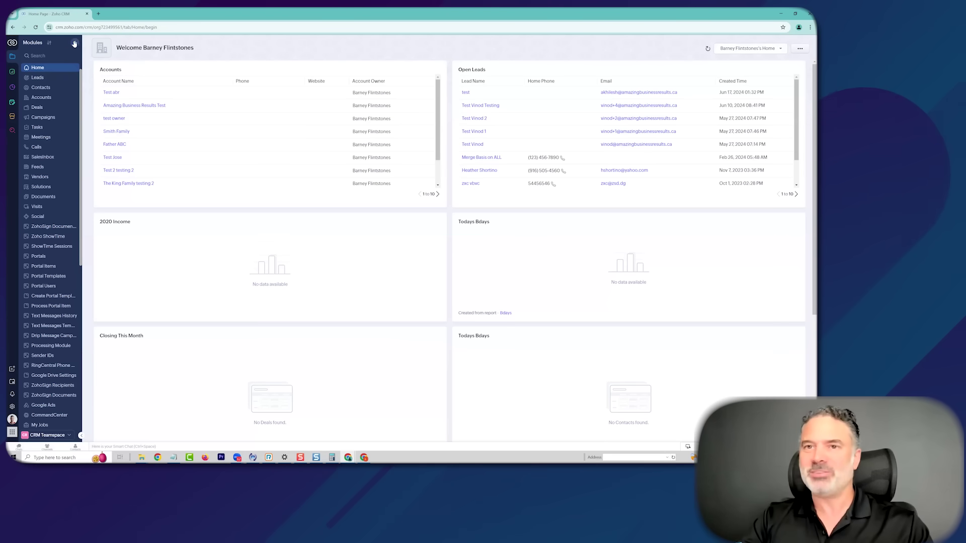
click(74, 77)
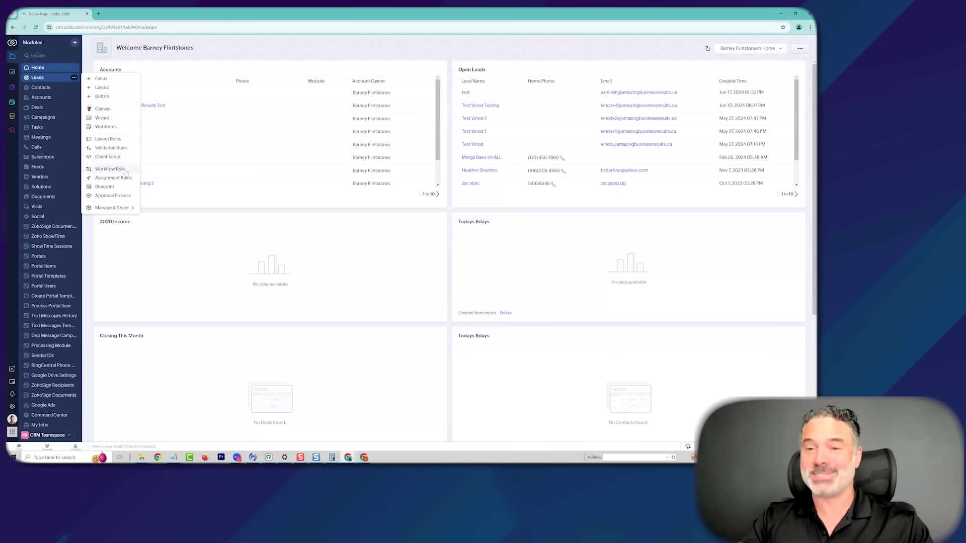
click(108, 80)
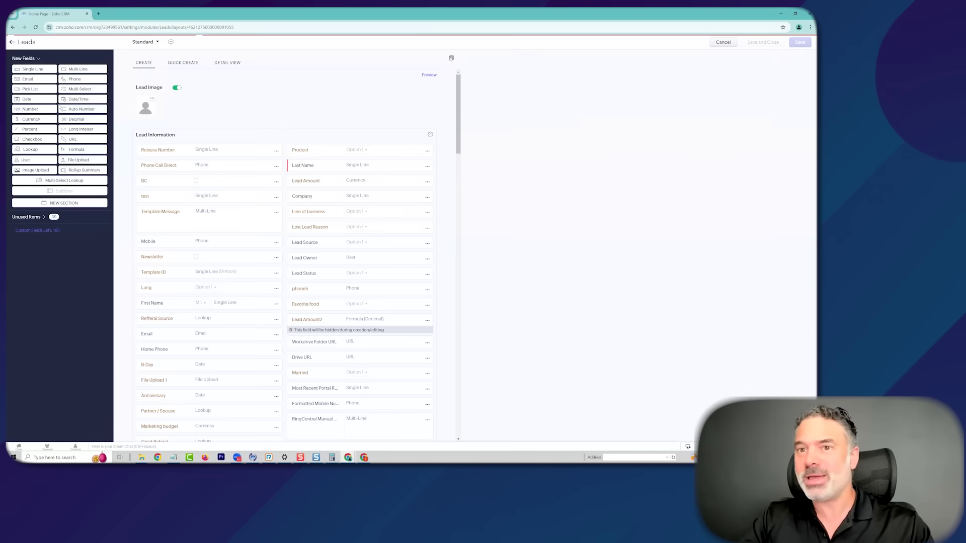
Add trial Date/Time and Phone fields to the Leads layout, then leave without saving
drag(80, 99, 166, 237)
click(72, 80)
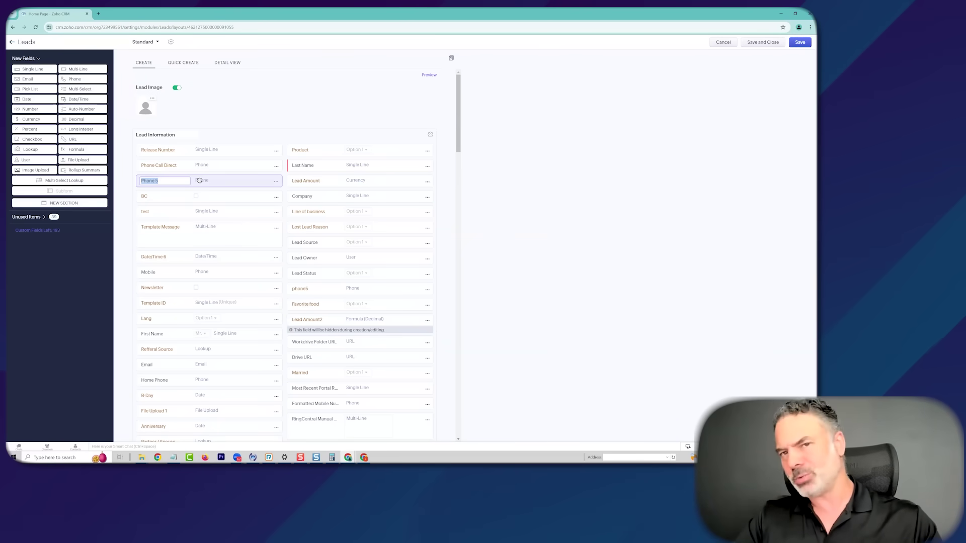
click(722, 43)
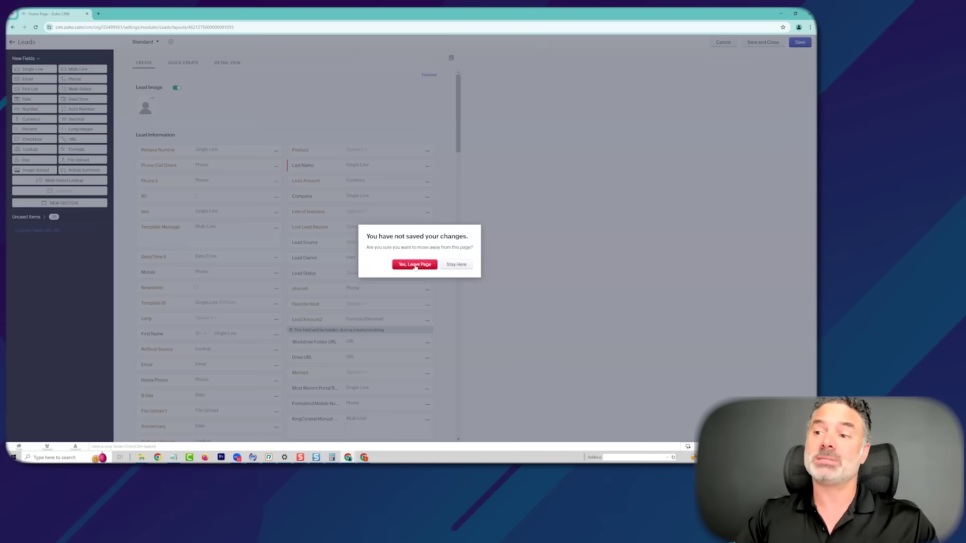
key(Return)
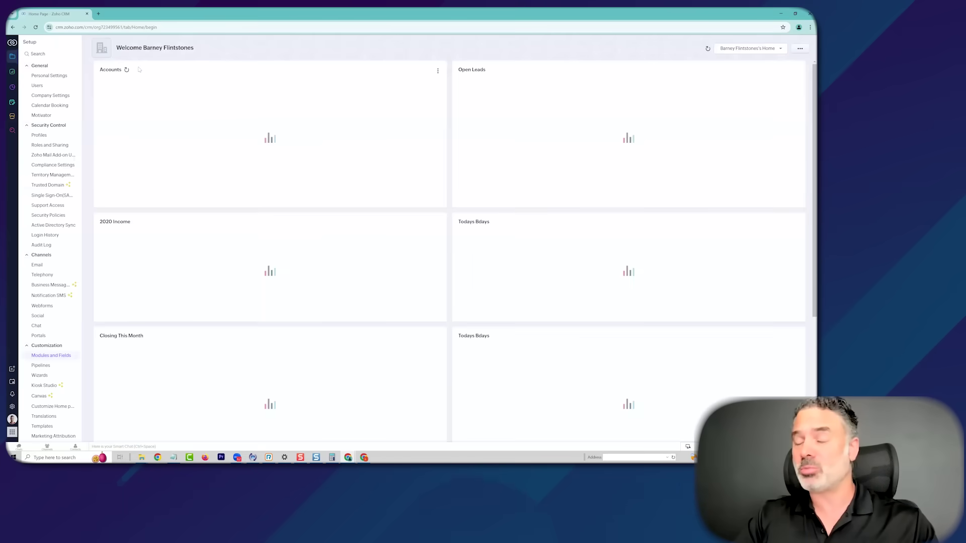